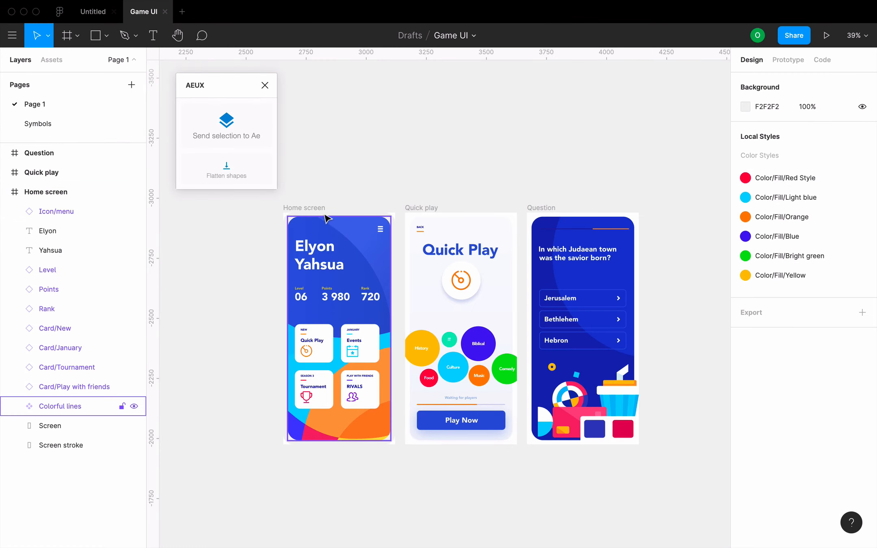
Send the Home screen frame from Figma to After Effects with the AEUX plugin.
key("ctrl+Left")
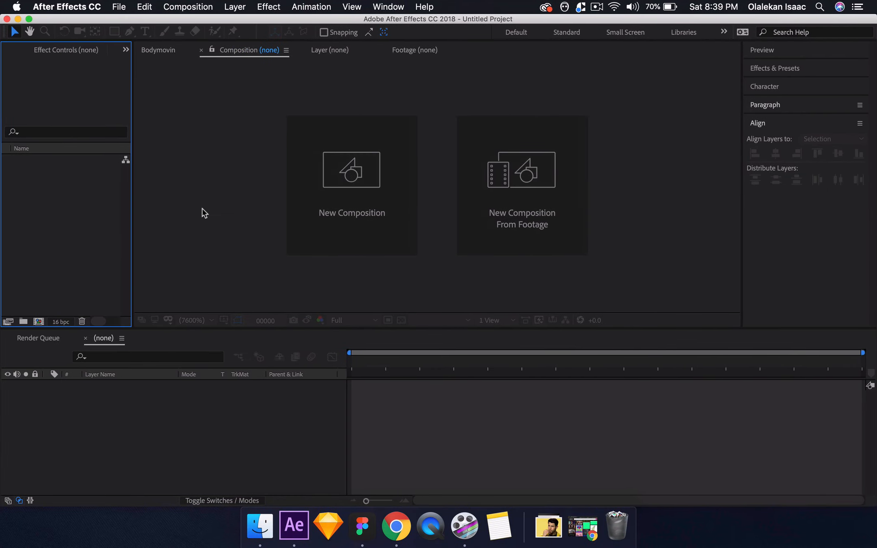
key("ctrl+Right")
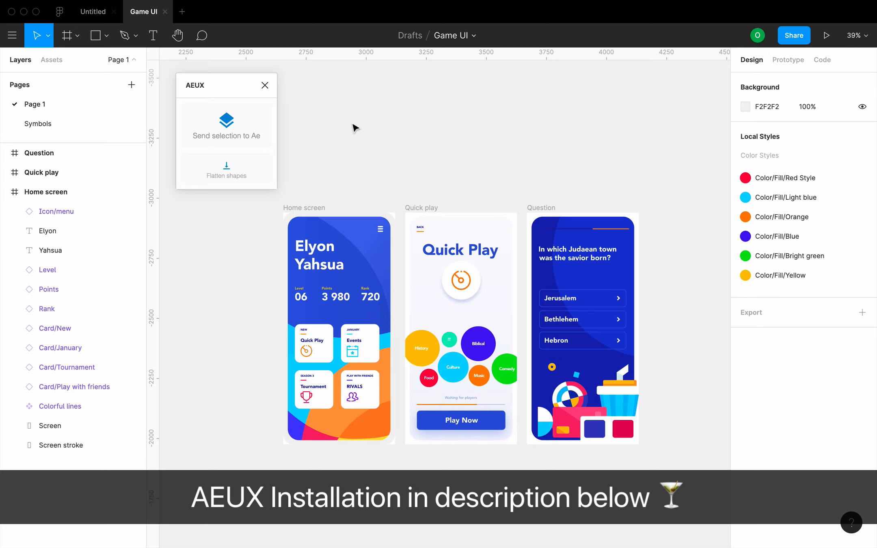
left_click(305, 209)
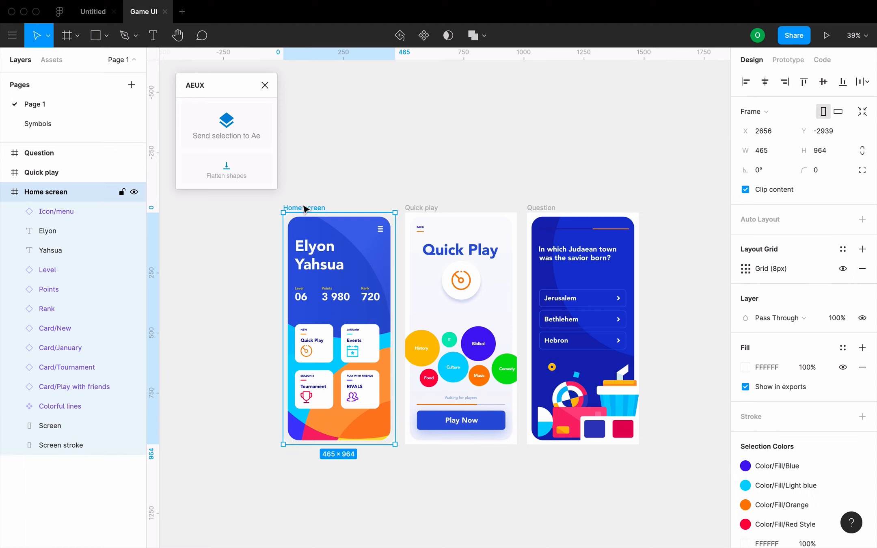
left_click(226, 124)
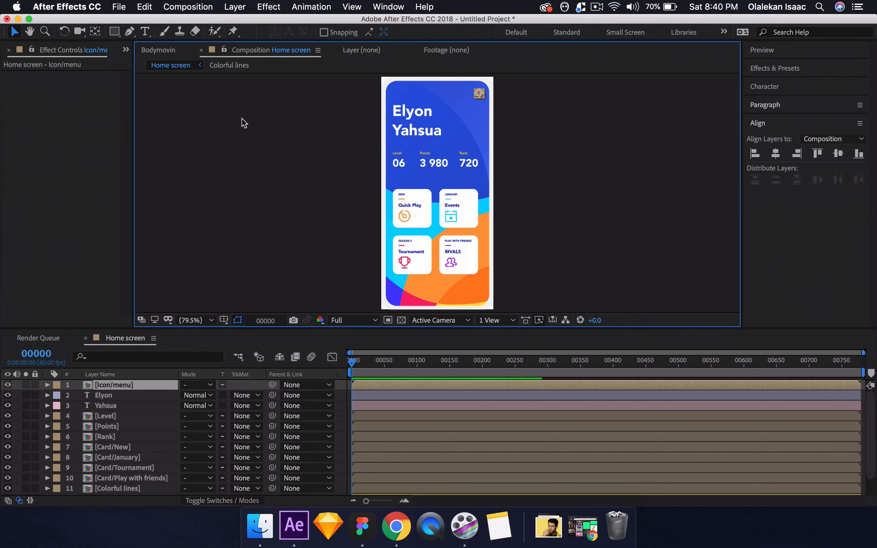
Review the full layer list of the imported Home screen composition.
left_click(242, 118)
scroll(156, 404, "down", 3)
scroll(156, 404, "up", 3)
scroll(156, 404, "down", 2)
scroll(156, 404, "up", 2)
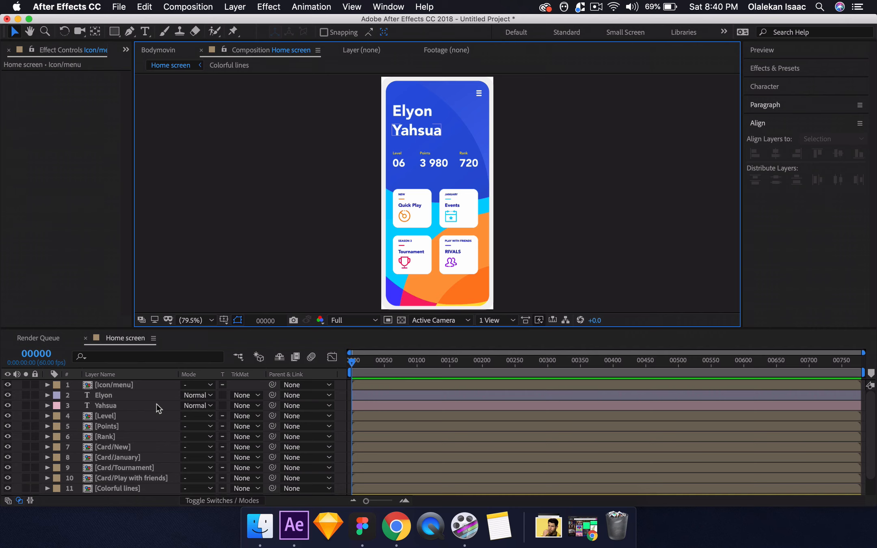
scroll(157, 405, "down", 2)
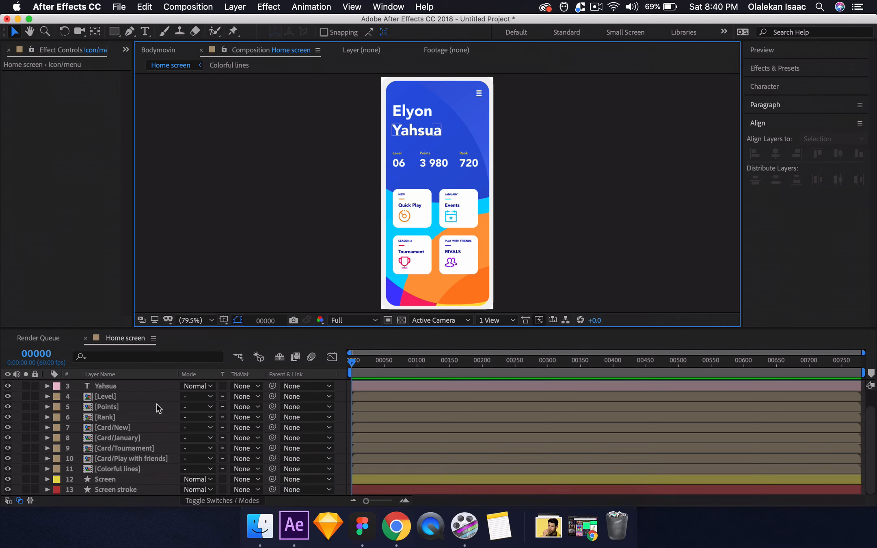
scroll(156, 405, "up", 2)
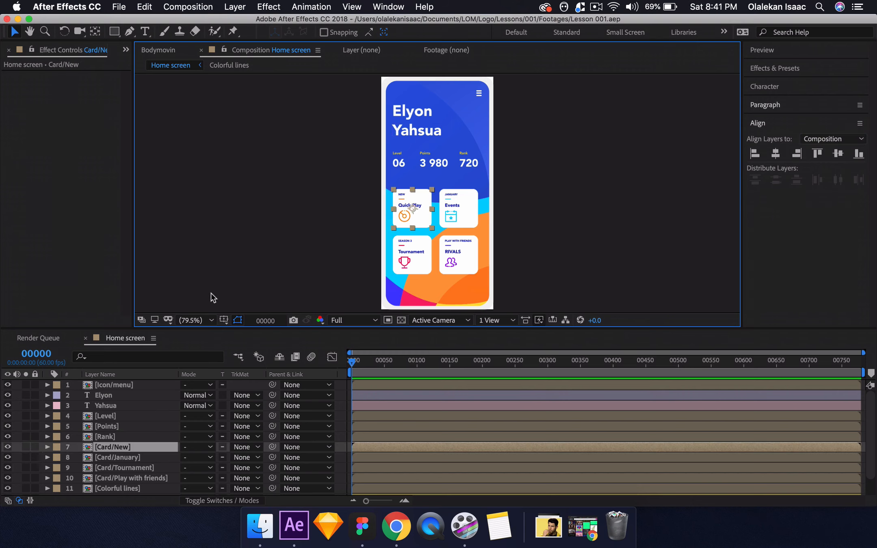
Open the Card/New precomposition and delete the Rectangle layer directly above the Card/New shape layer.
double_click(113, 446)
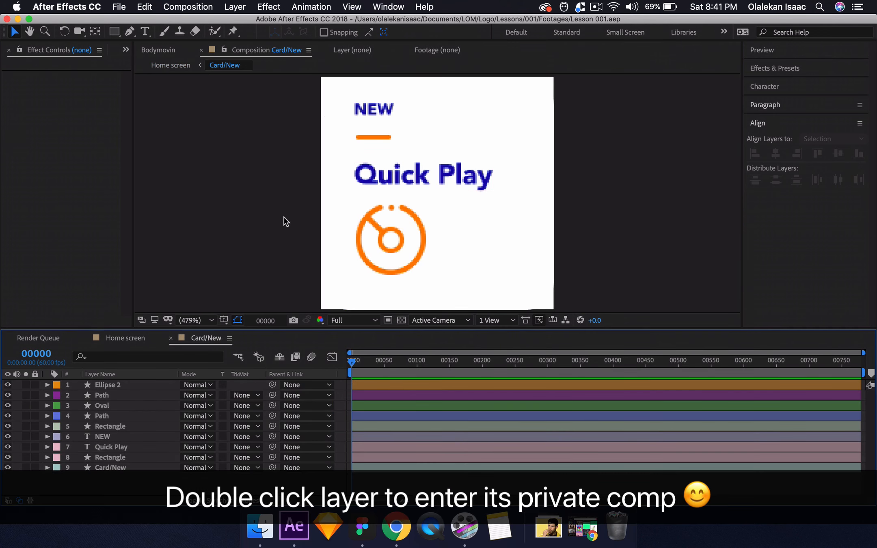
scroll(270, 218, "down", 1)
scroll(269, 218, "up", 1)
scroll(269, 218, "down", 1)
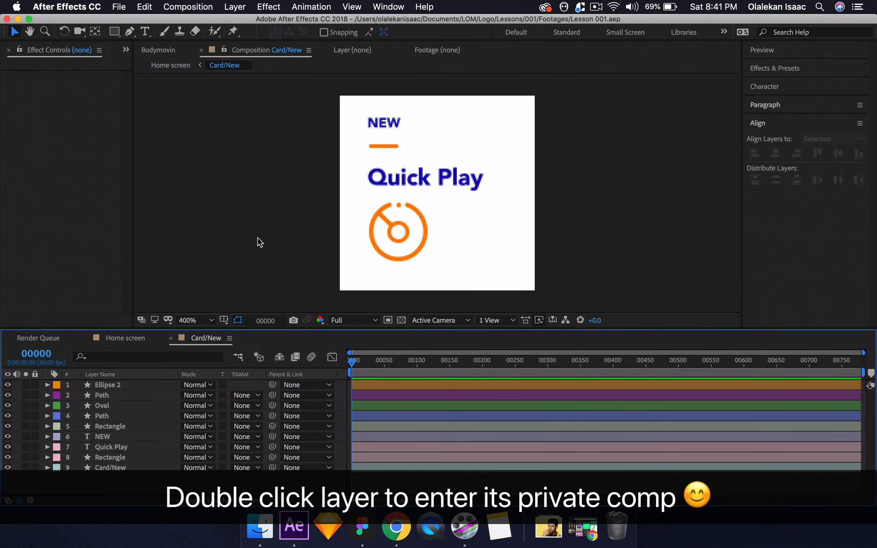
left_click(139, 457)
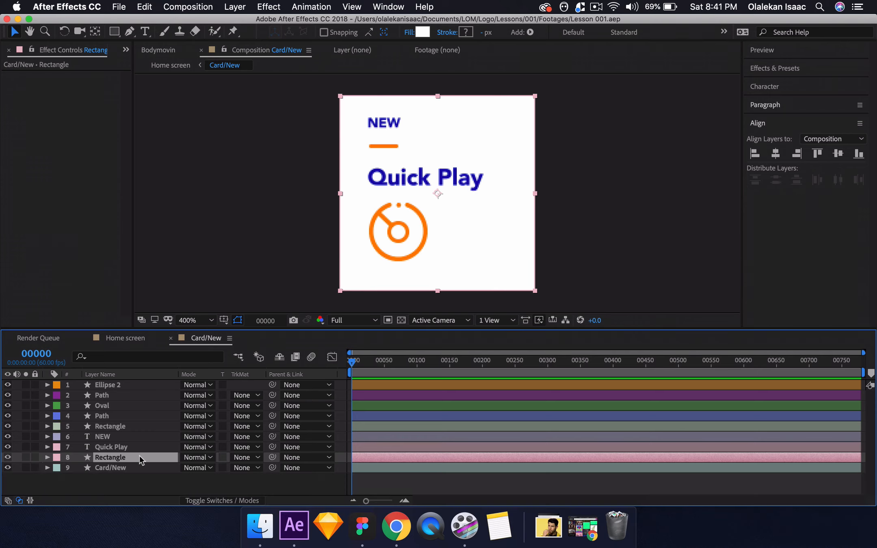
key("Delete")
left_click(274, 176)
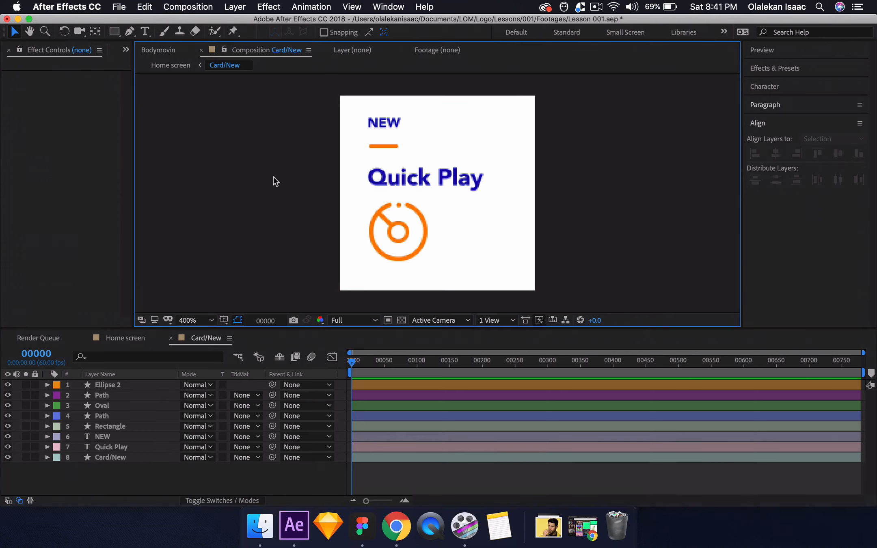
Resize the Card/New composition to 930 px wide with its 1:1 aspect ratio locked.
key("super+k")
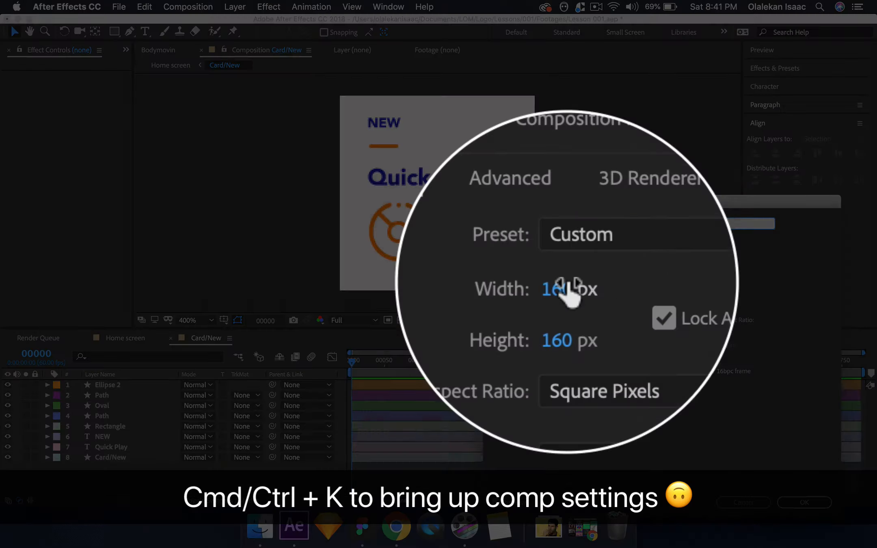
left_click(563, 284)
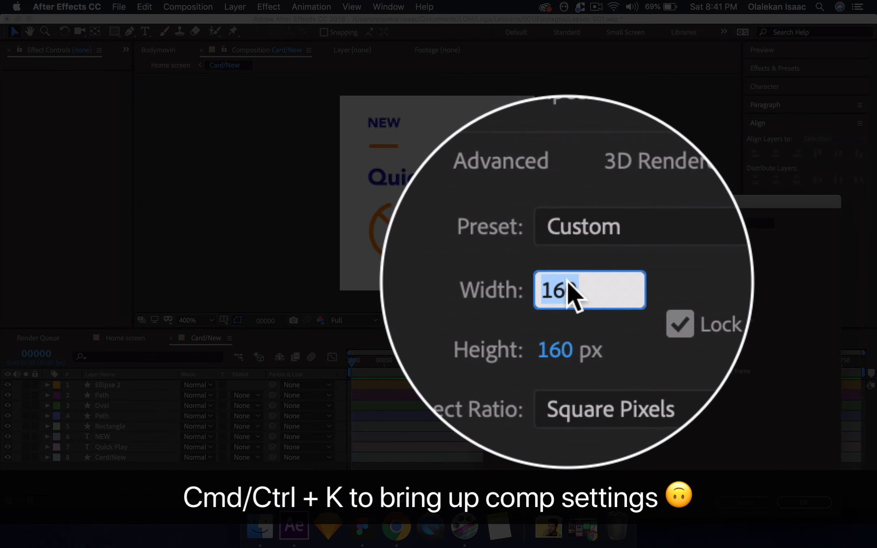
type("930")
key("Return")
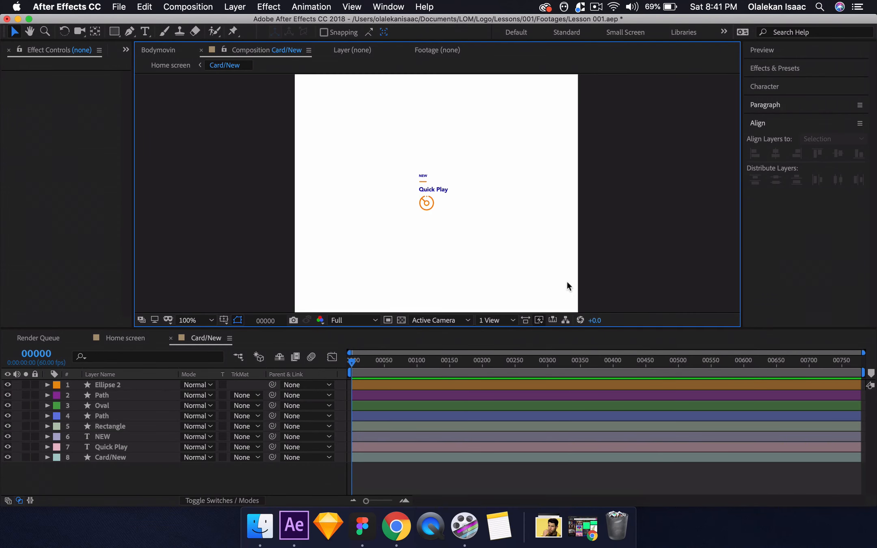
Change the Card/New composition's background color to black.
key("super+k")
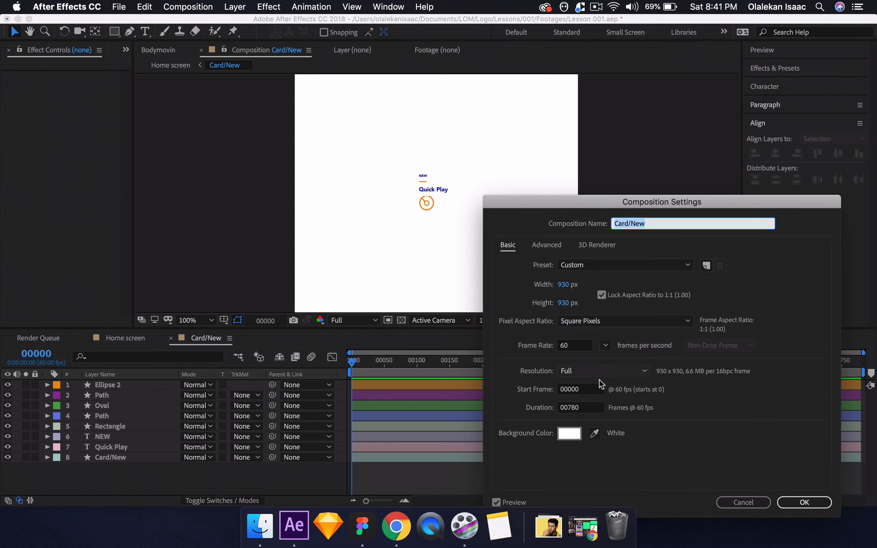
left_click(574, 434)
left_click_drag(640, 313, 654, 367)
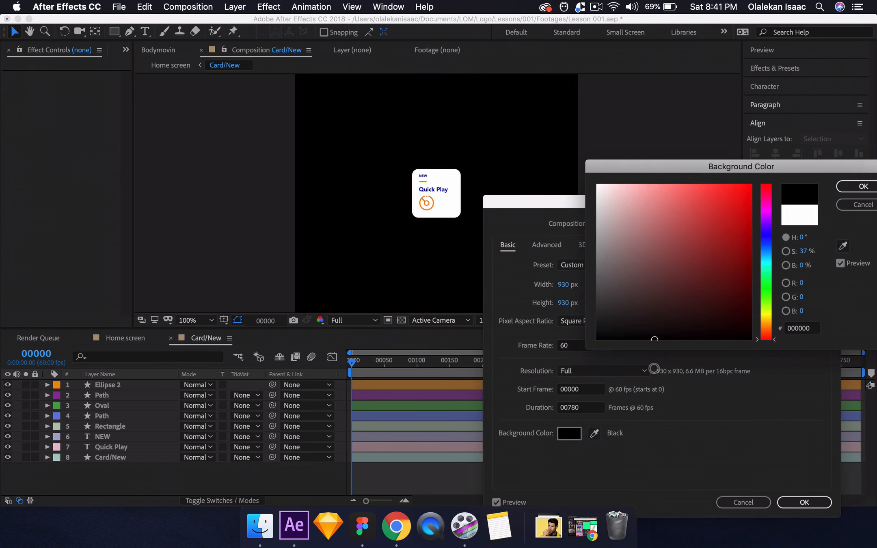
left_click(849, 188)
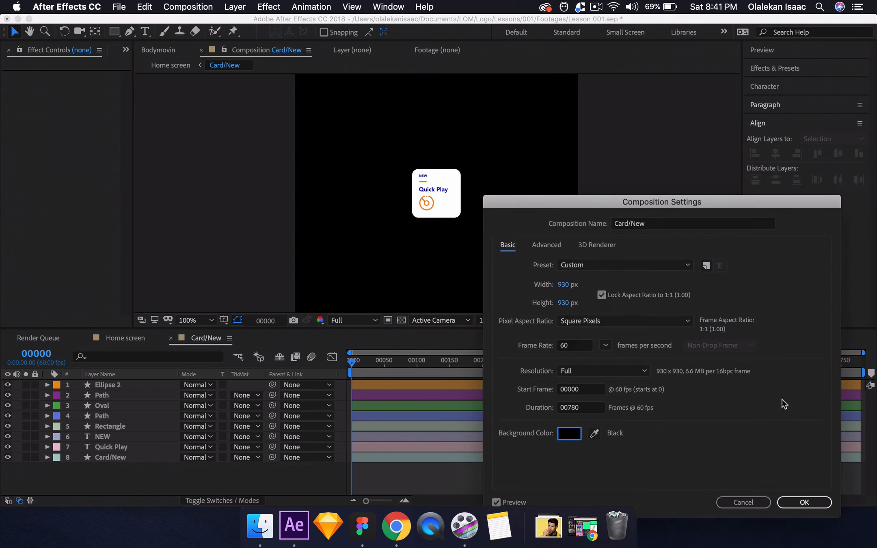
left_click(798, 503)
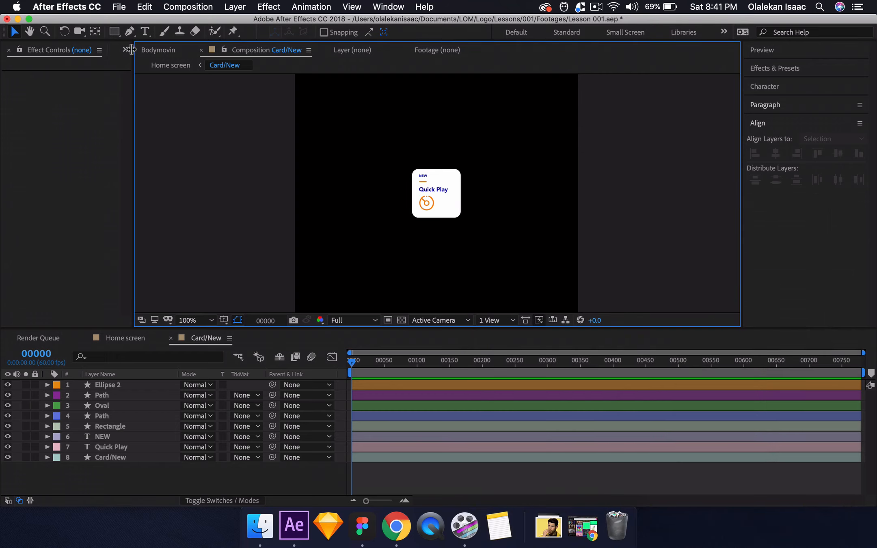
Bring up the AEUX options and move the current time to frame 20 in the Card/New timeline.
left_click(127, 50)
left_click(142, 105)
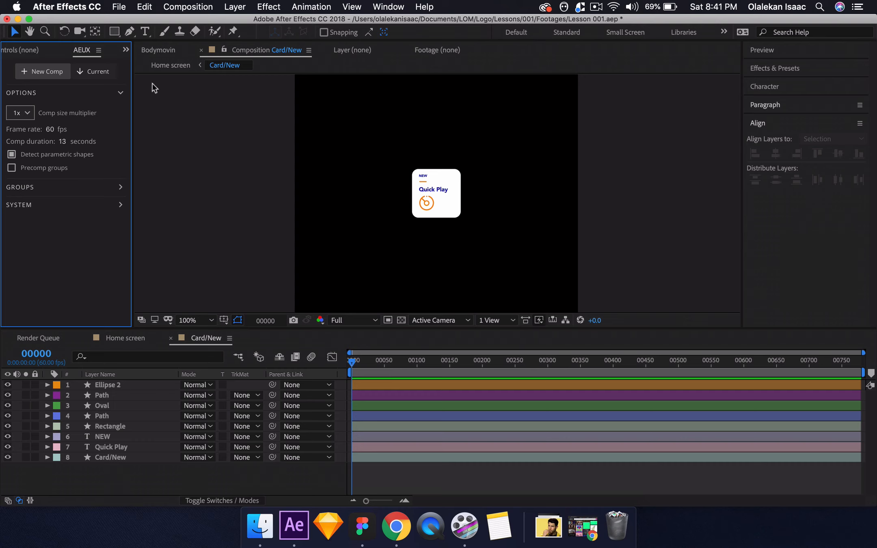
left_click(41, 354)
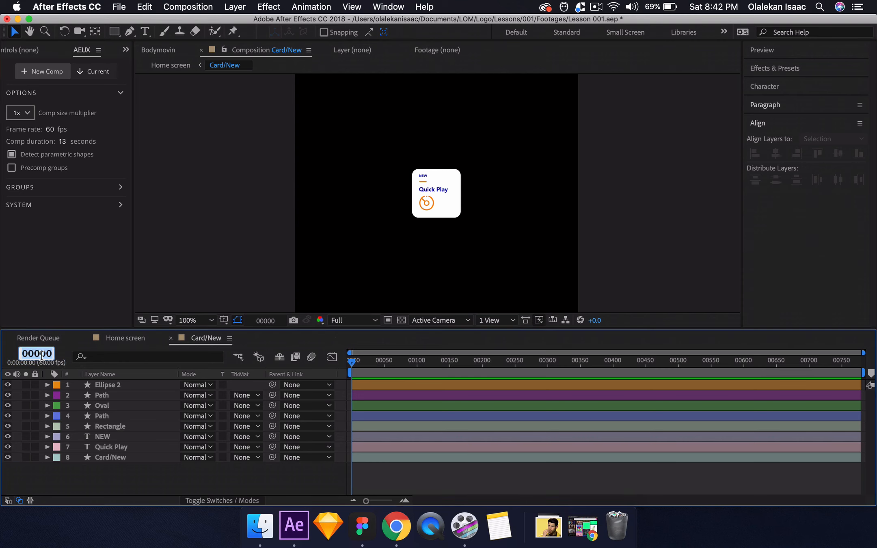
type("20")
key("Return")
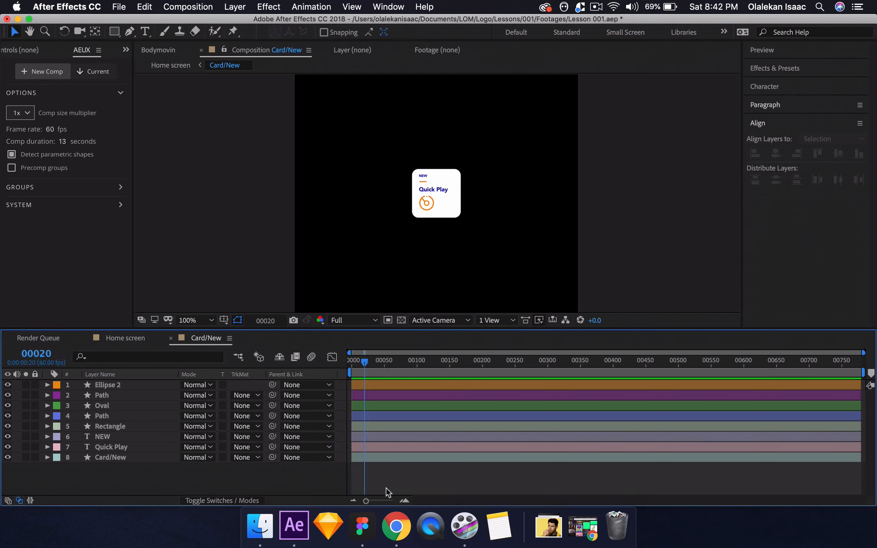
left_click(404, 501)
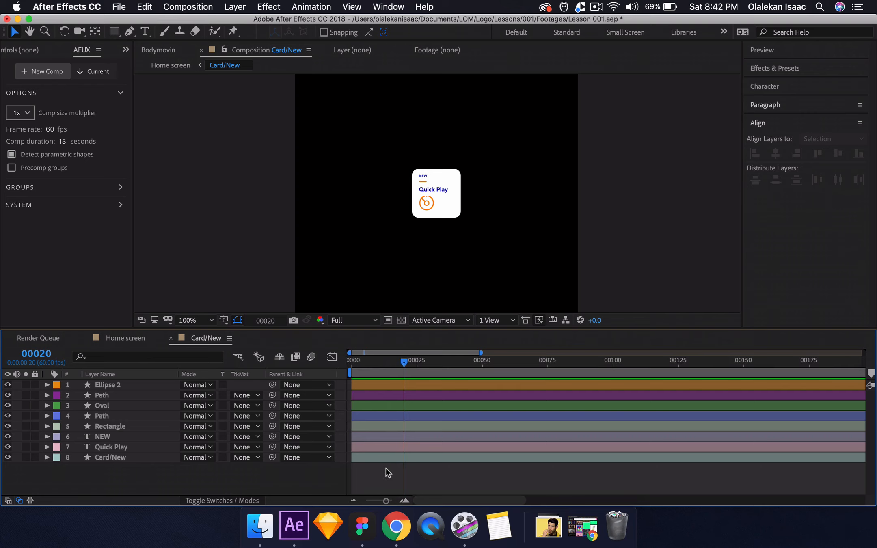
Add a null object to the Card/New composition and place it over the white card.
left_click(133, 386)
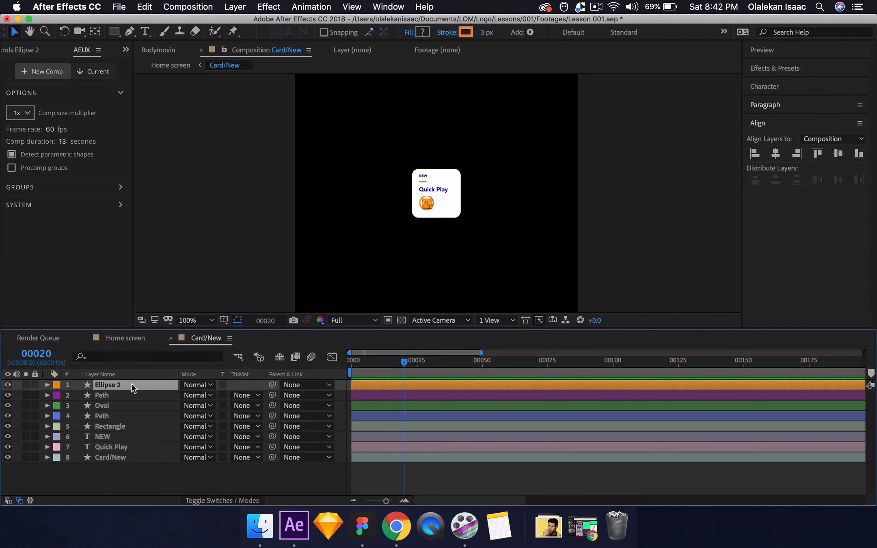
left_click(117, 475)
right_click(128, 485)
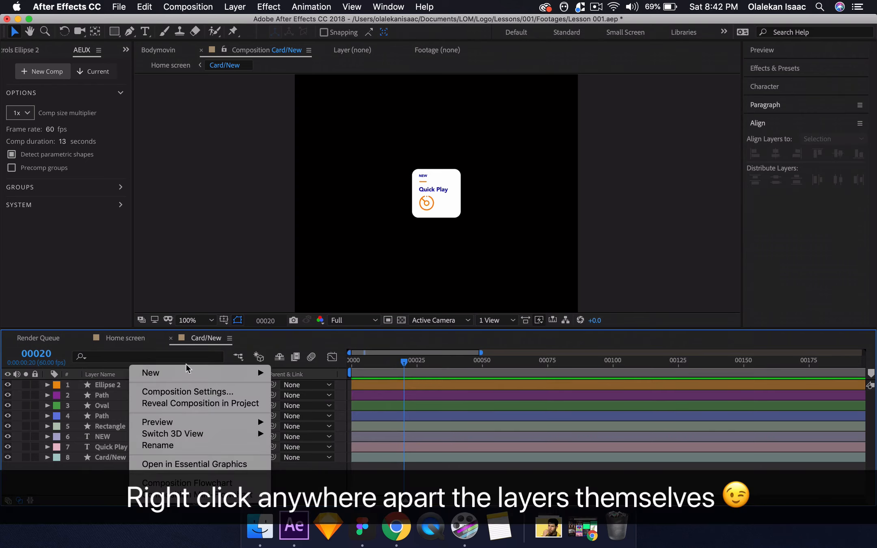
mouse_move(182, 372)
left_click(426, 388)
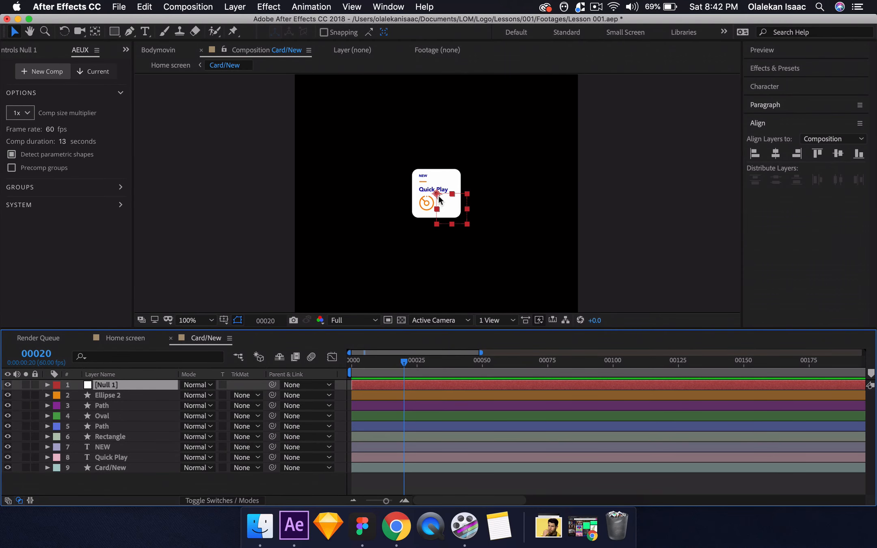
left_click_drag(439, 198, 421, 184)
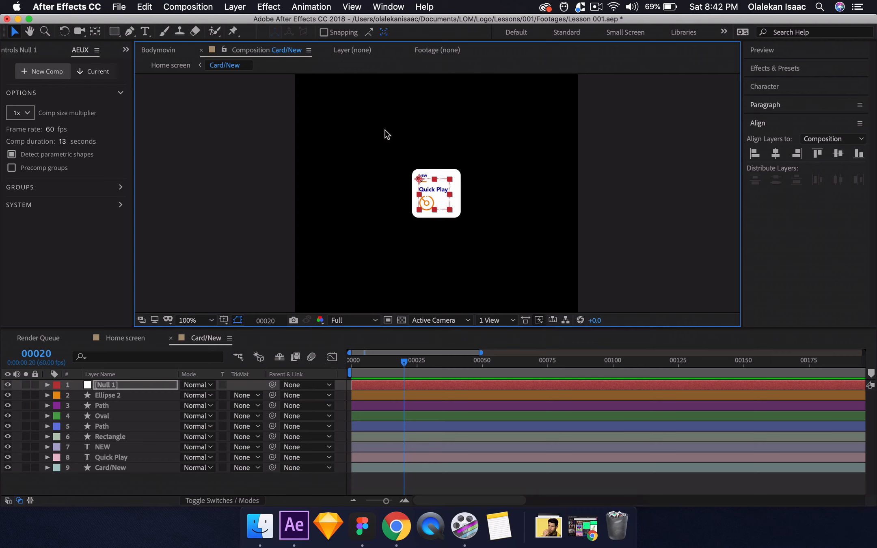
Bring up the Motion Tools MDS script, check its About page and return to its tools.
left_click(126, 49)
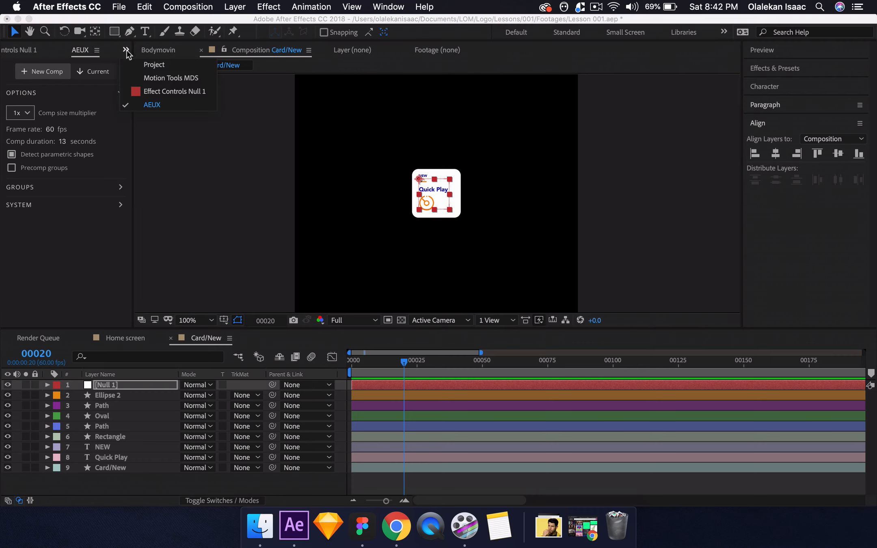
left_click(156, 78)
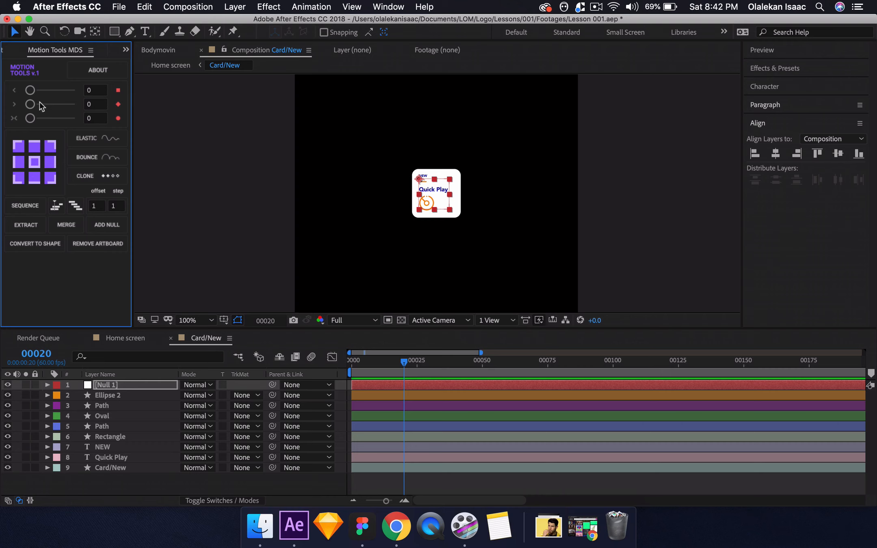
left_click(93, 71)
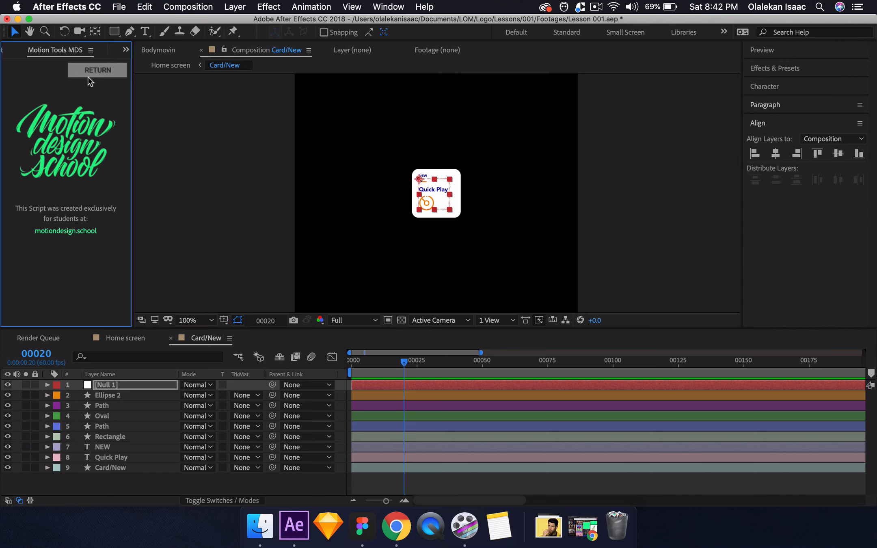
left_click(91, 73)
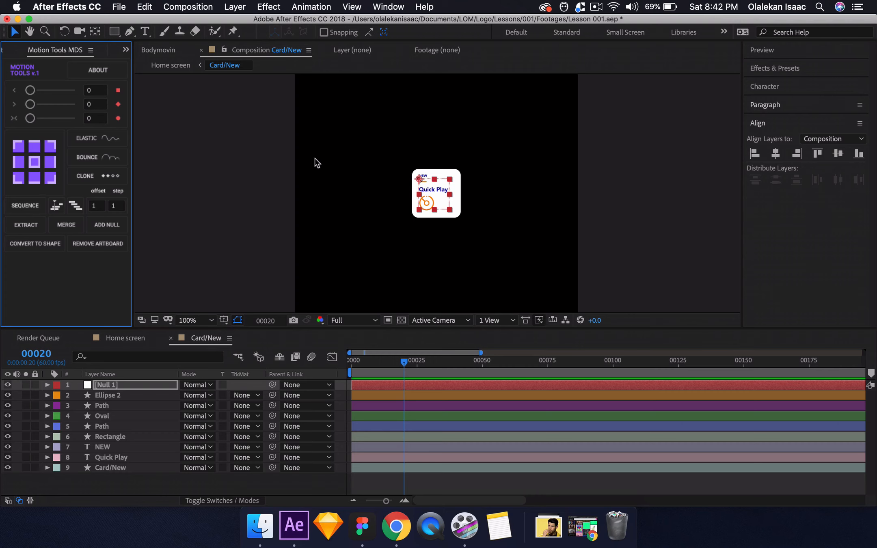
Fine-tune the null's position over the card and center its anchor point with Motion Tools.
left_click_drag(420, 182, 424, 181)
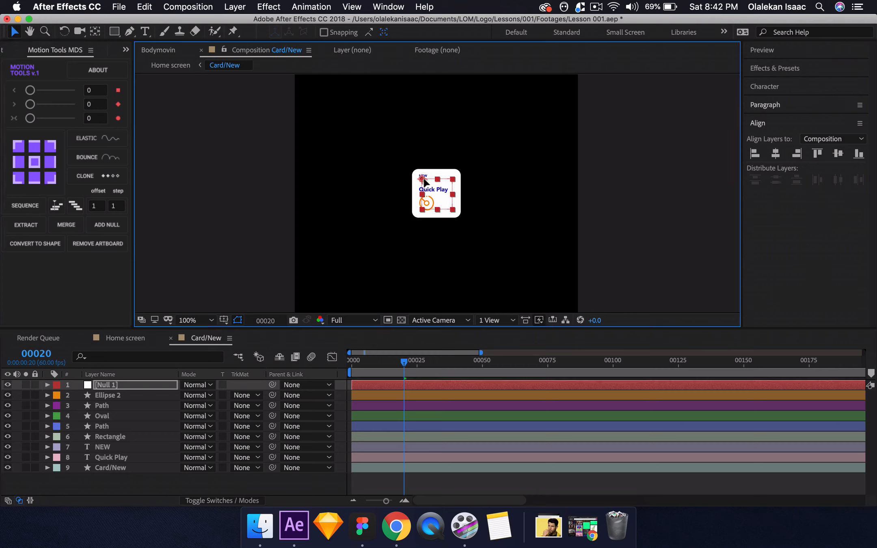
key("period")
key("comma")
key("period")
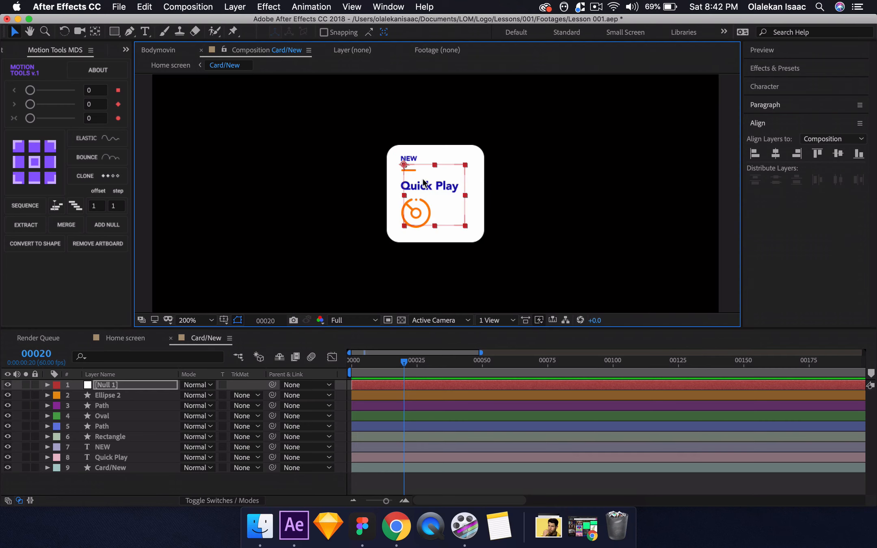
key("comma")
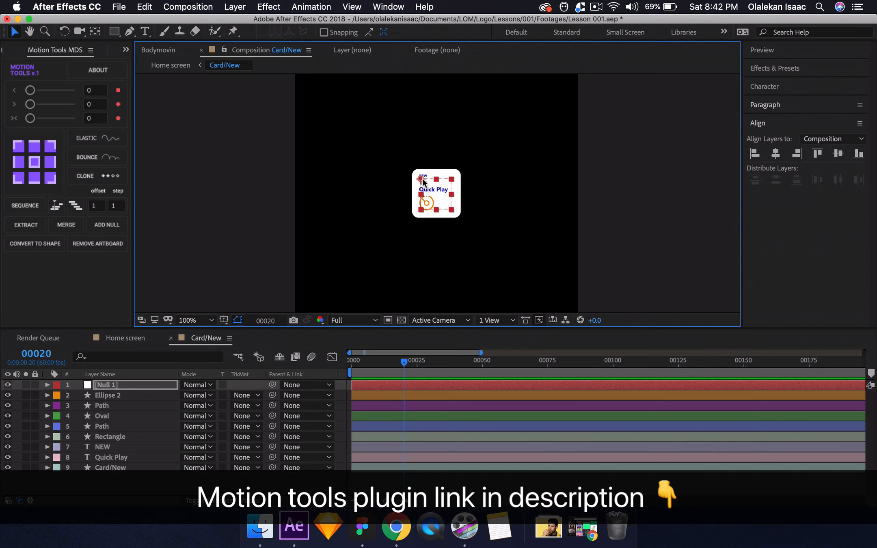
left_click(34, 162)
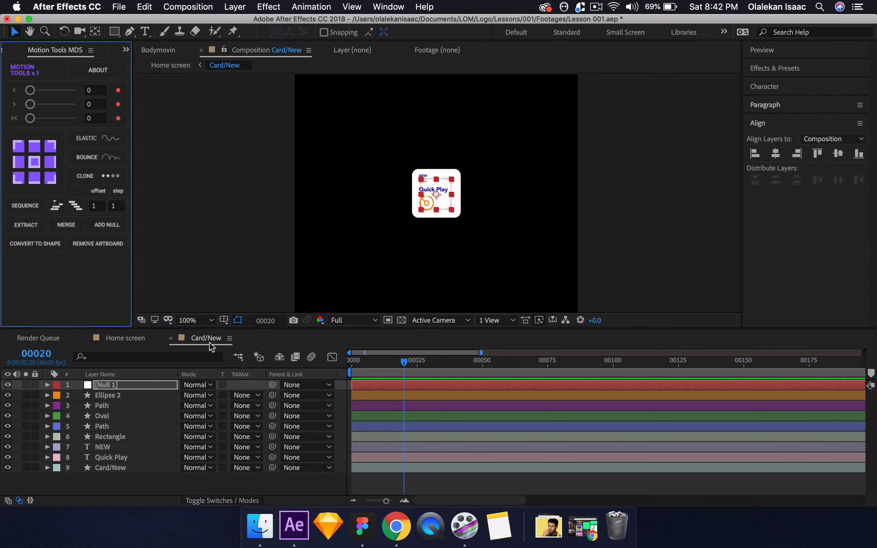
Parent all eight card layers, from Ellipse 2 down to Card/New, to the null.
left_click(145, 393)
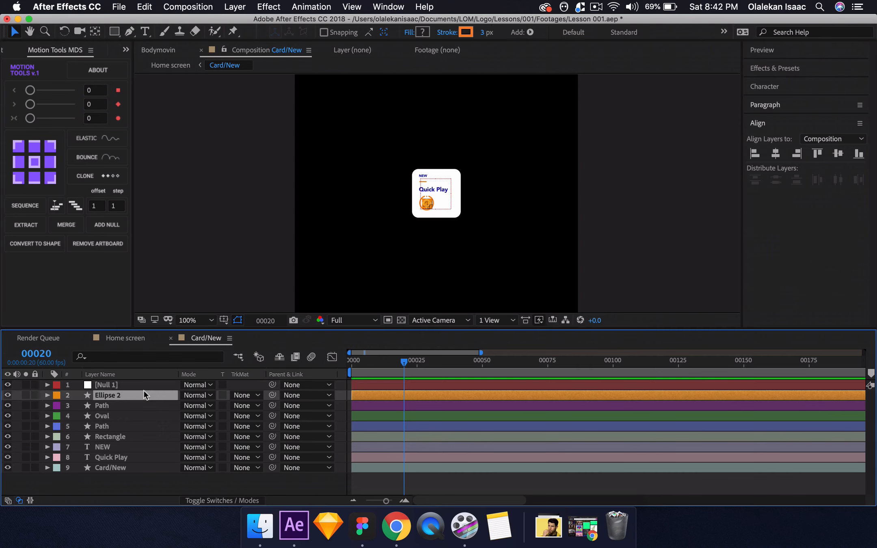
left_click(123, 458, "shift")
left_click(146, 469, "shift")
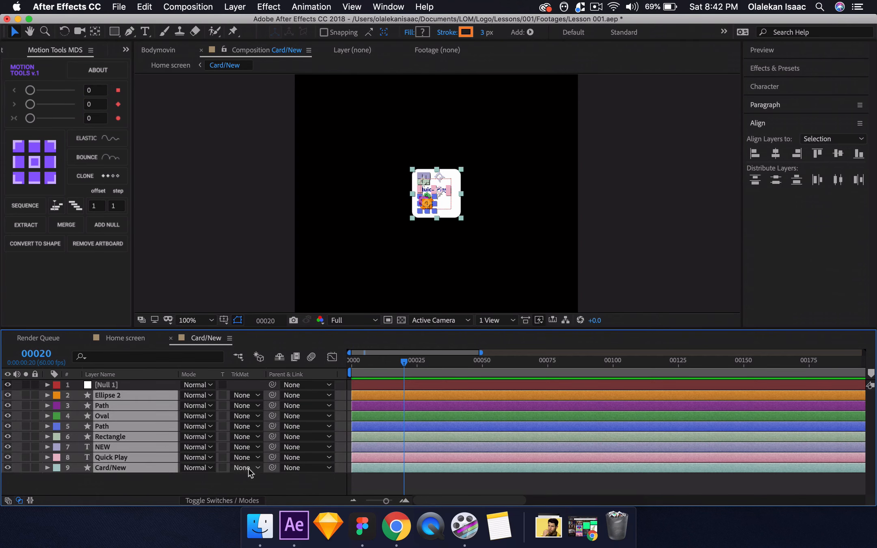
left_click_drag(272, 467, 134, 387)
Rename the null layer Controller.
left_click(134, 386)
key("Return")
type("Controller")
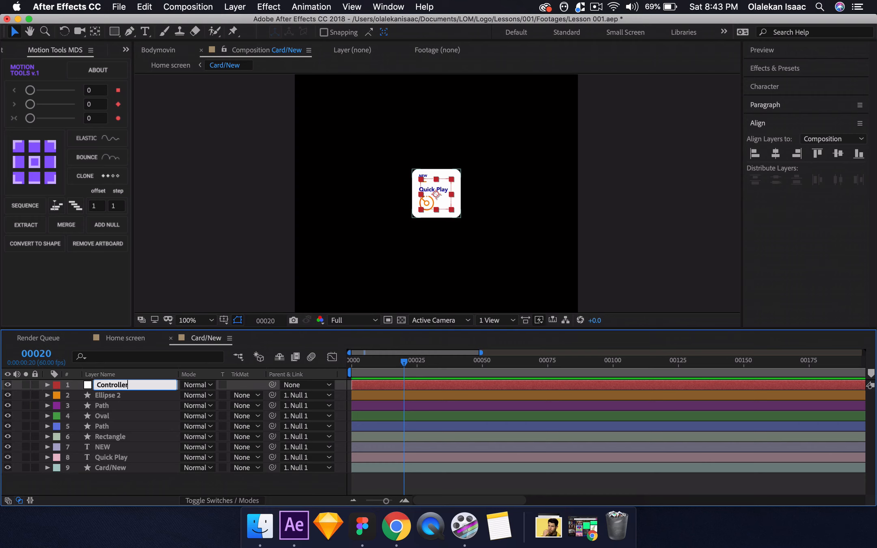
key("Return")
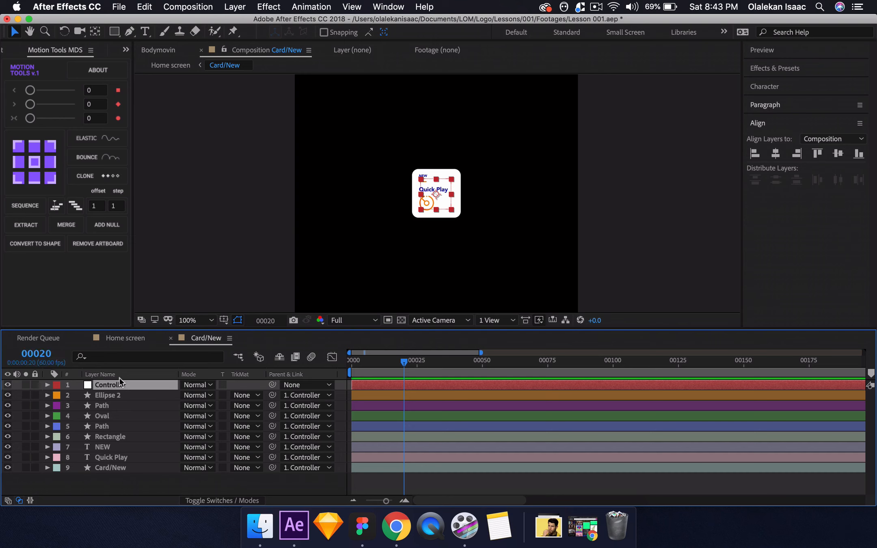
Reveal the Controller's Scale property and add its first keyframe at frame 20.
key("p")
key("s")
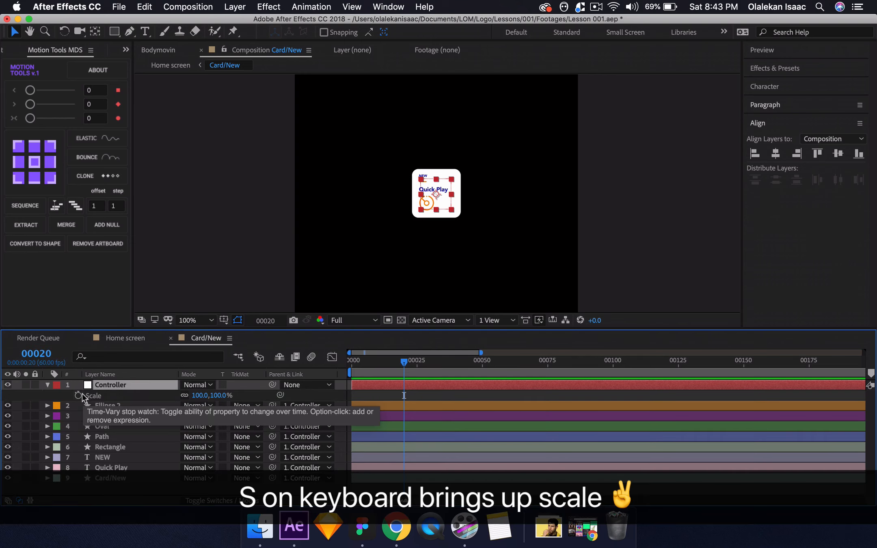
left_click(77, 395)
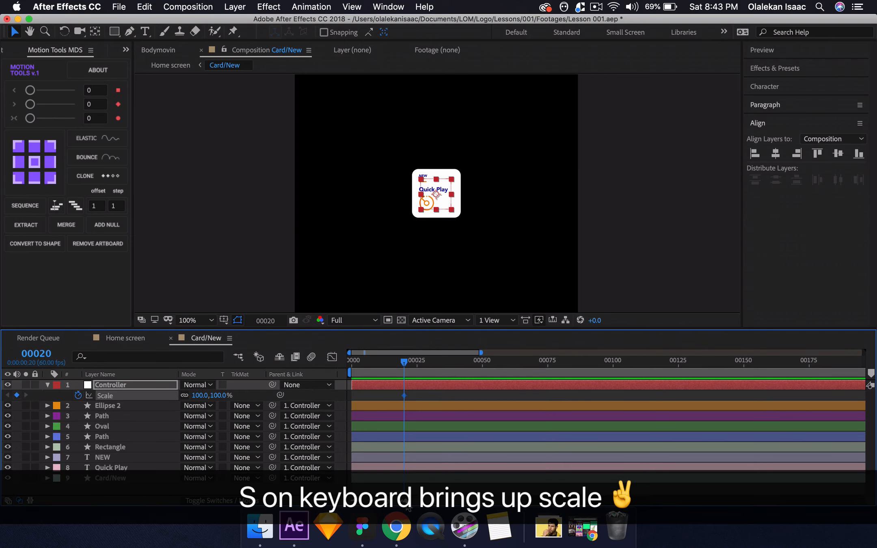
left_click(406, 500)
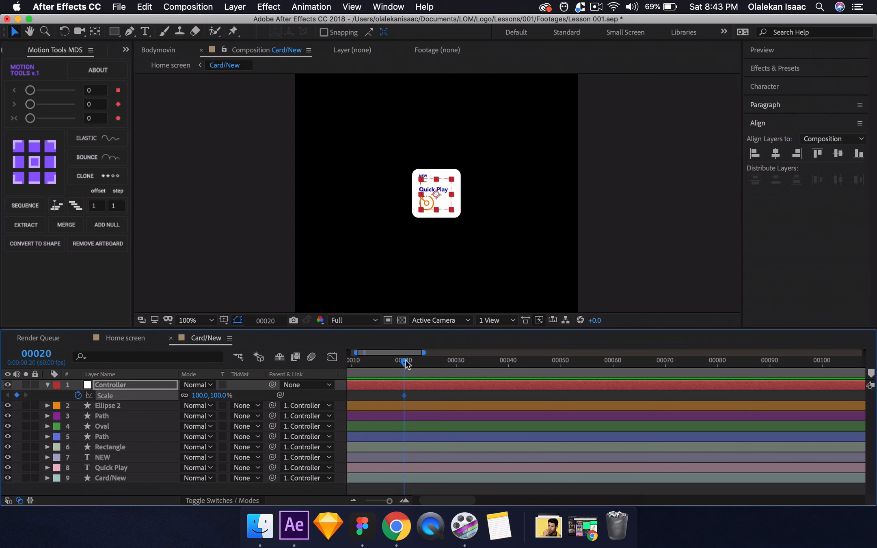
Add scale keyframes to the Controller at frames 28 and 35, and set the frame 28 value to 90%.
left_click_drag(406, 360, 448, 362)
left_click(488, 362)
left_click_drag(487, 362, 482, 362)
key("j")
left_click(222, 395)
type("90")
key("Return")
Set the Controller's scale to 110% at the frame 35 keyframe.
key("k")
left_click(199, 395)
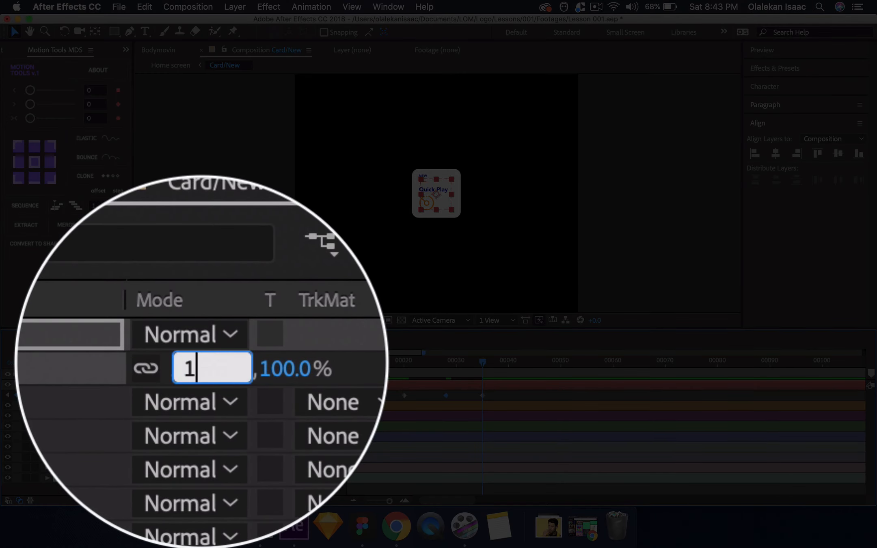
type("110")
key("Return")
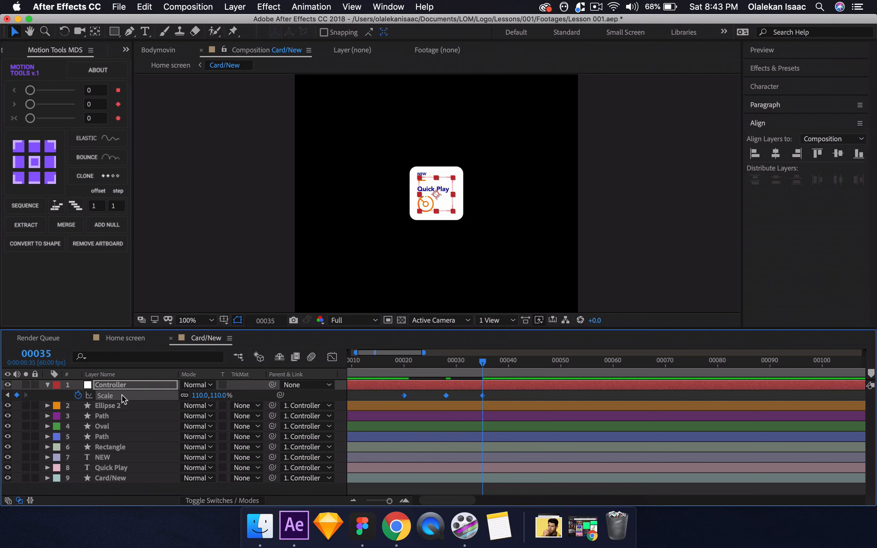
Apply Easy Ease In to the Controller's three scale keyframes.
right_click(404, 396)
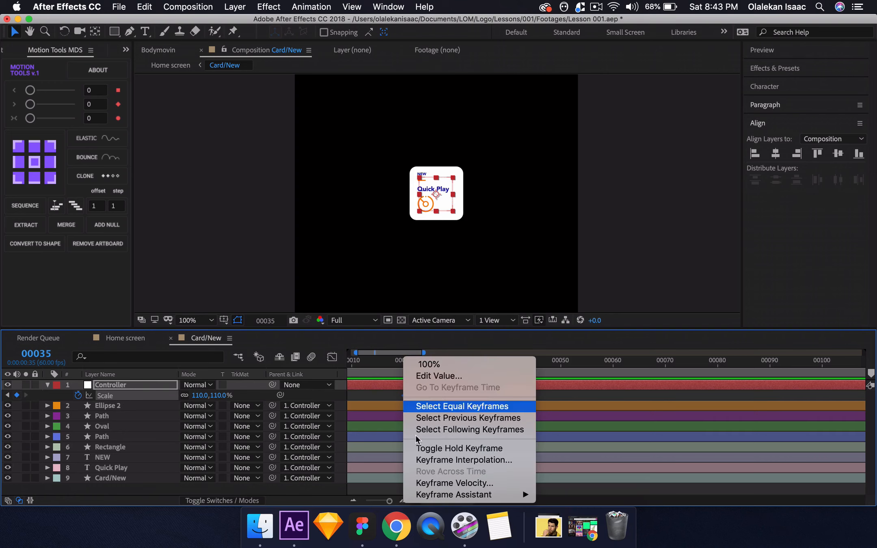
mouse_move(487, 494)
left_click(587, 437)
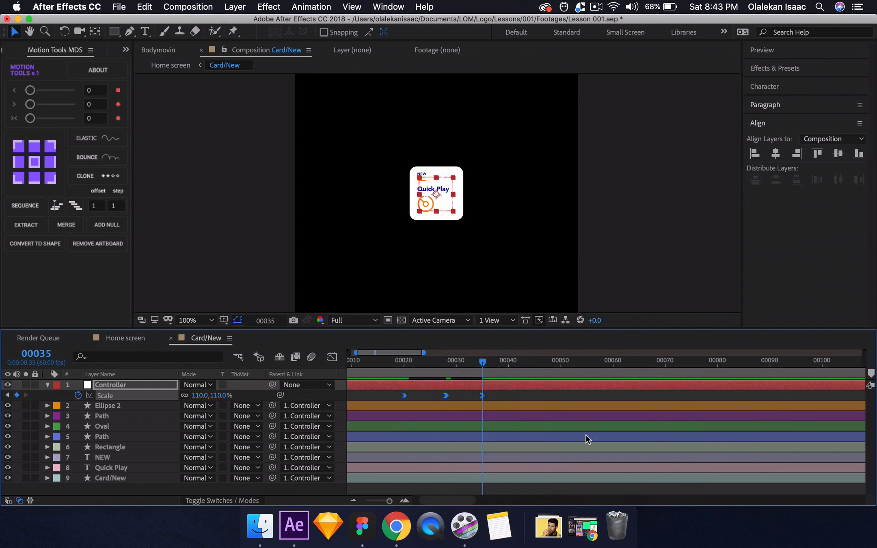
Apply Easy Ease to the Controller's three scale keyframes and preview the animation from frame 15.
right_click(404, 396)
mouse_move(488, 495)
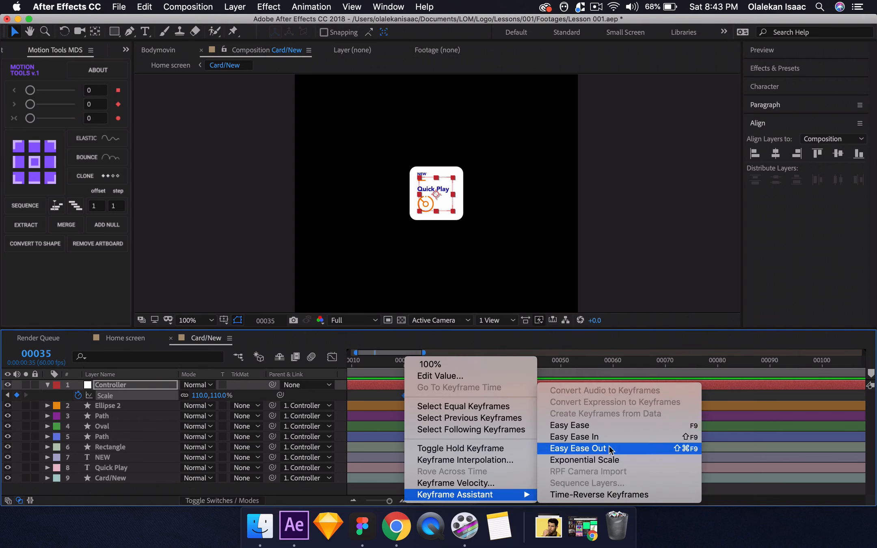
left_click(604, 425)
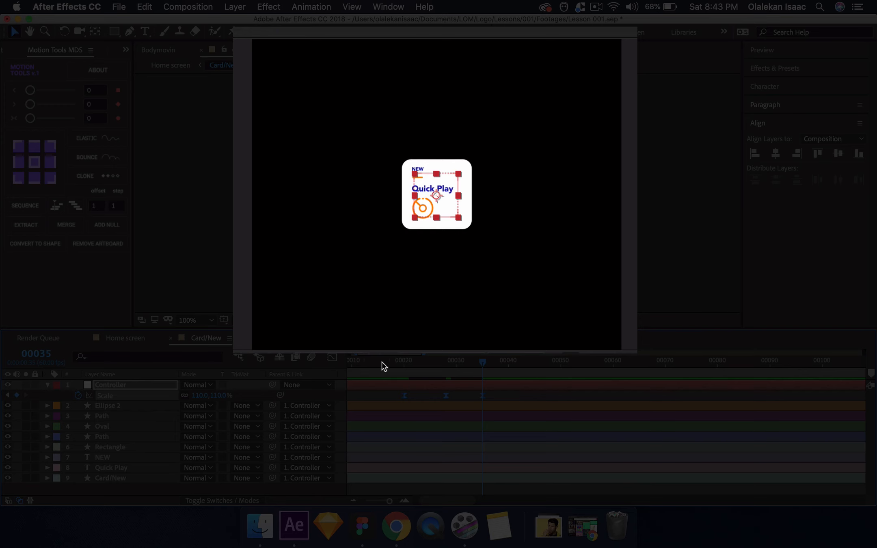
left_click(378, 361)
key("space")
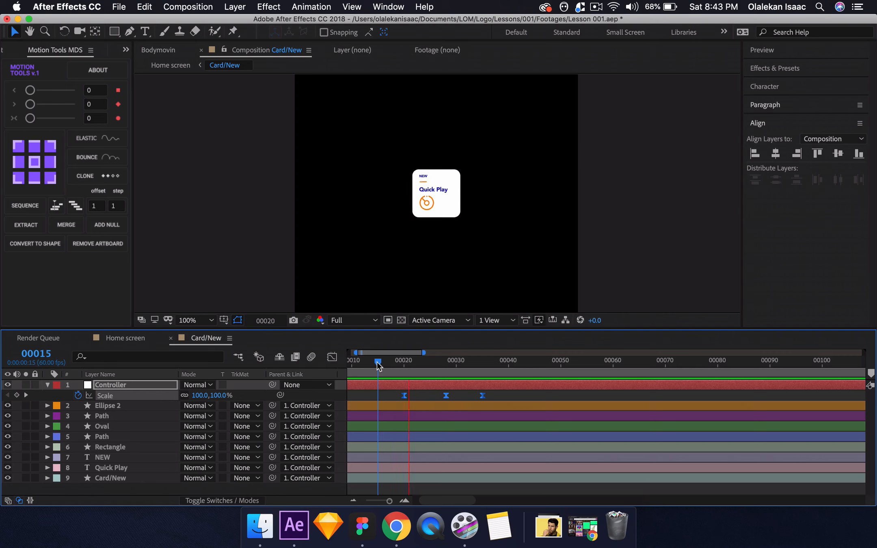
Reveal the Controller's Rotation alongside Scale and add a rotation keyframe at frame 35.
left_click_drag(378, 362, 483, 368)
key("shift+r")
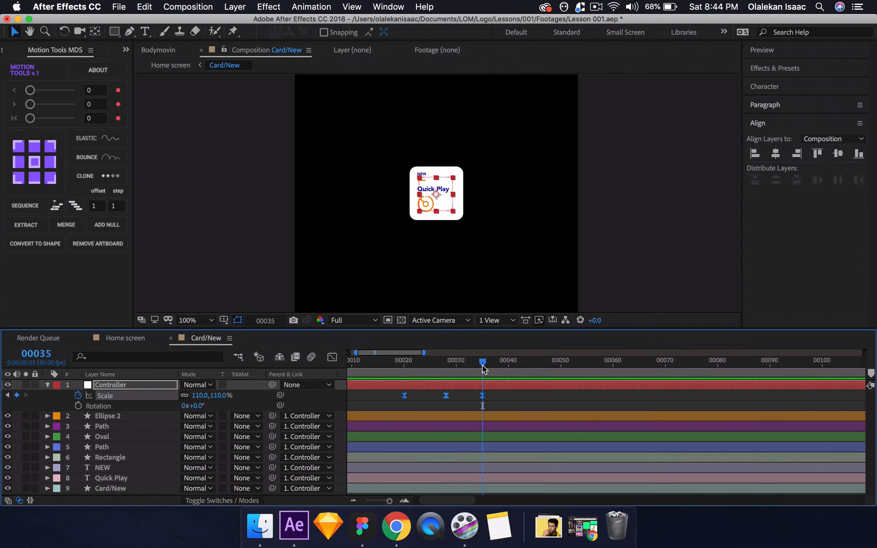
left_click(78, 405)
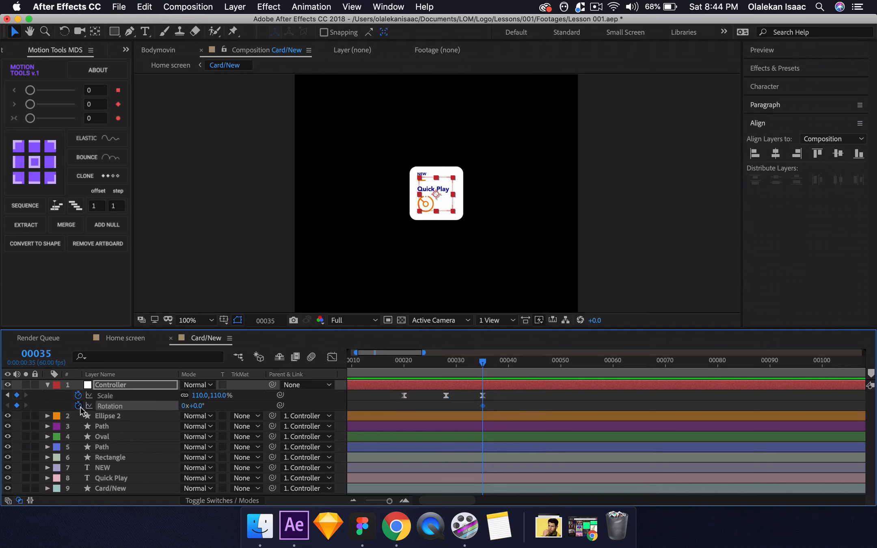
Set the Controller's rotation to 90° at frame 50 and preview the motion from frame 20.
left_click(31, 349)
type("50")
key("Return")
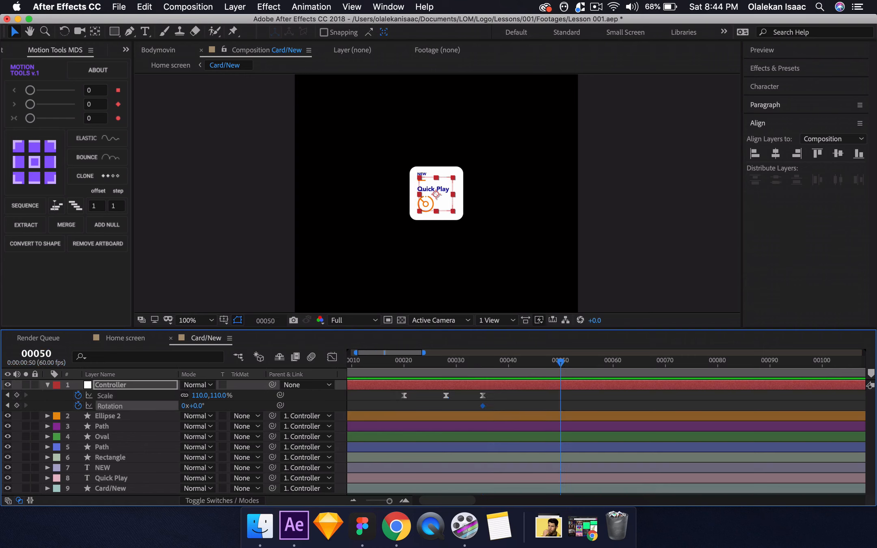
left_click(198, 406)
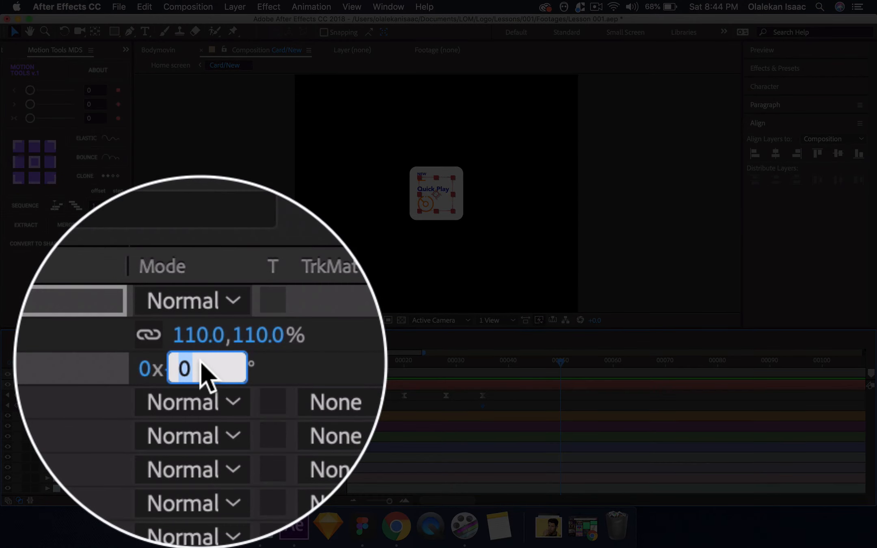
type("90")
key("Return")
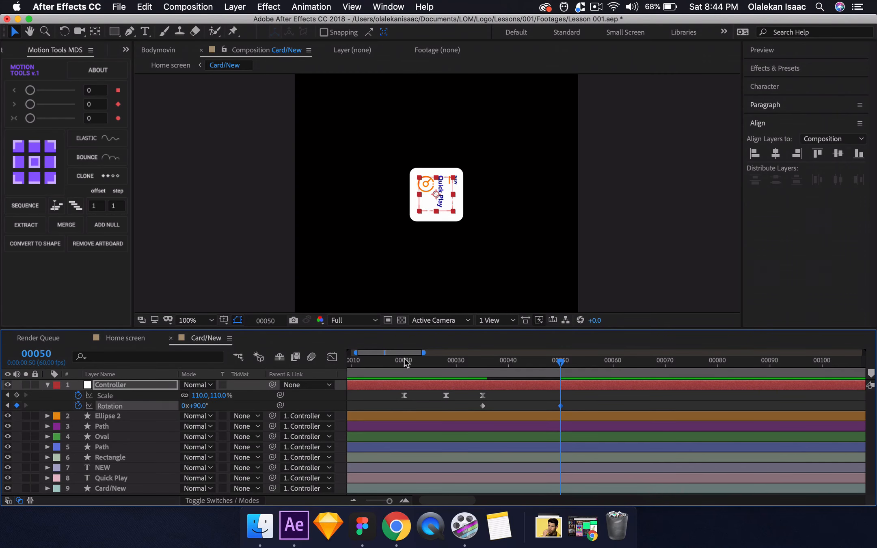
left_click(406, 363)
key("space")
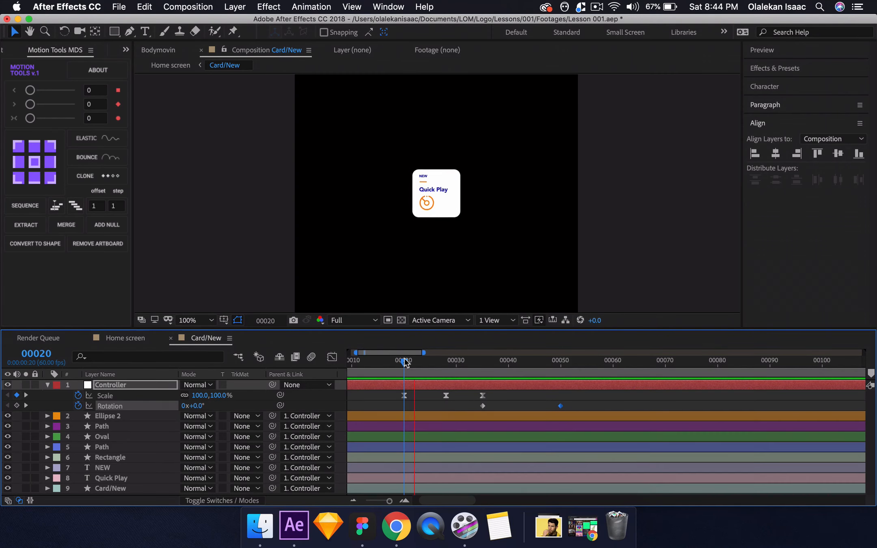
Apply Easy Ease to both of the Controller's rotation keyframes and preview the animation from frame 20.
left_click(130, 411)
left_click(132, 407)
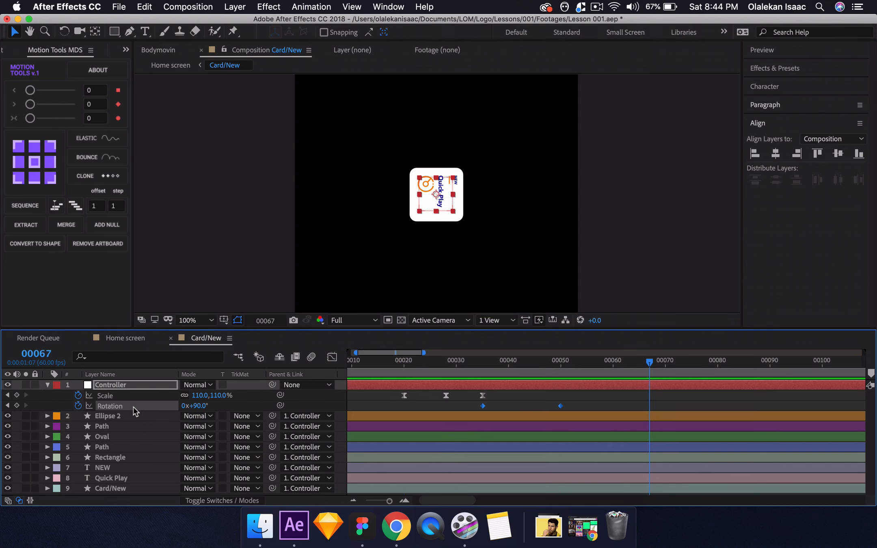
key("F9")
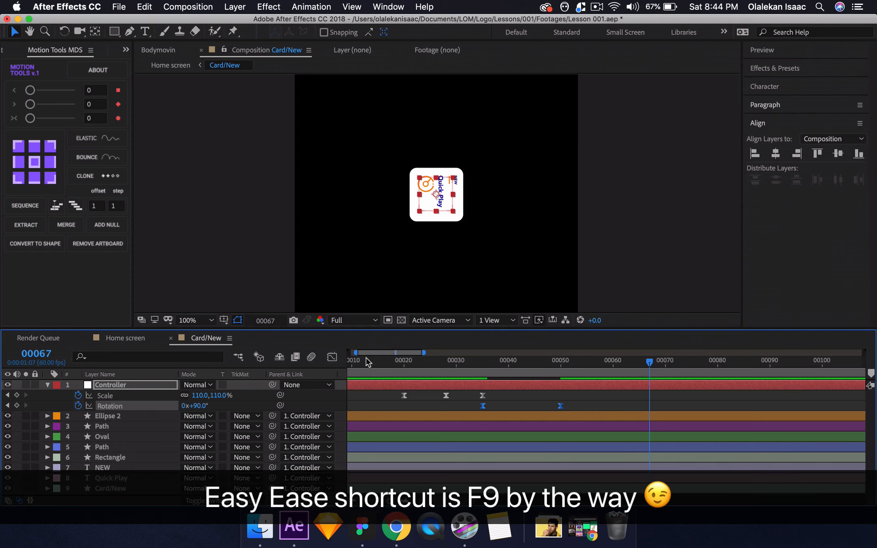
left_click(403, 363)
key("space")
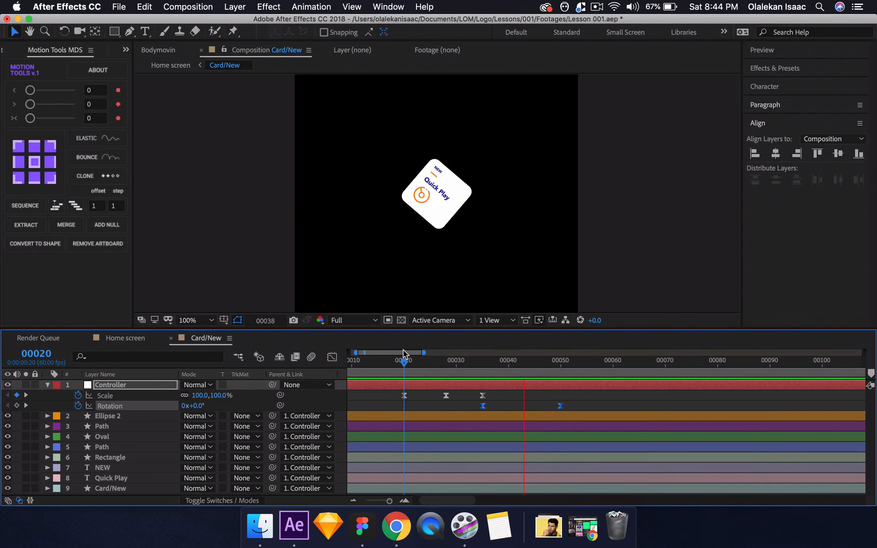
left_click(395, 398)
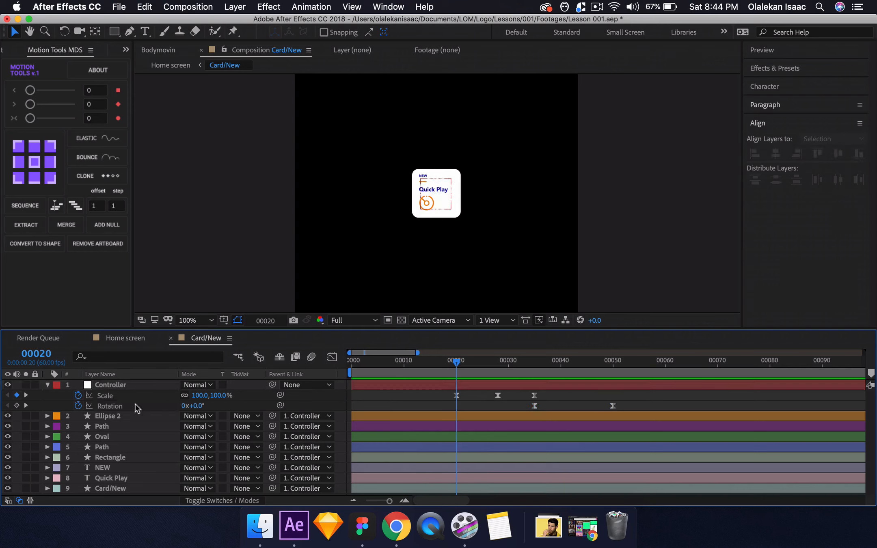
Add an opacity keyframe at frame 24 to the card's content layers, Ellipse 2 through Quick Play.
left_click_drag(457, 361, 477, 362)
left_click(101, 416)
left_click(114, 447, "shift")
key("t")
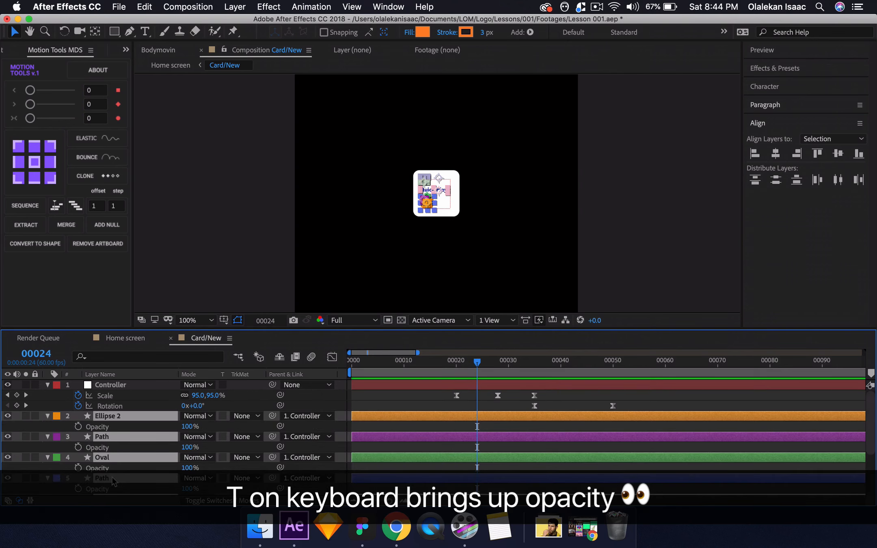
left_click(78, 426)
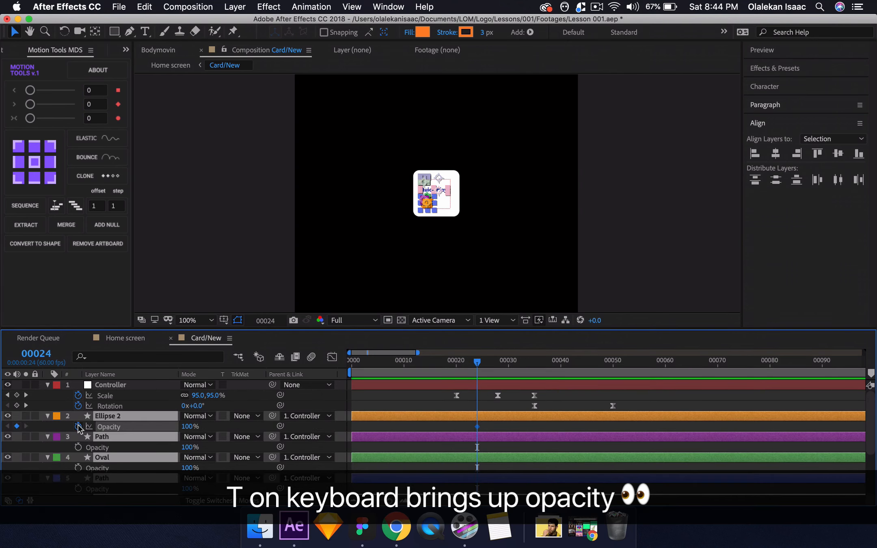
Set the opacity of the selected content layers to 0% at frame 30.
left_click_drag(505, 365, 510, 369)
key("Caps_Lock")
key("Caps_Lock")
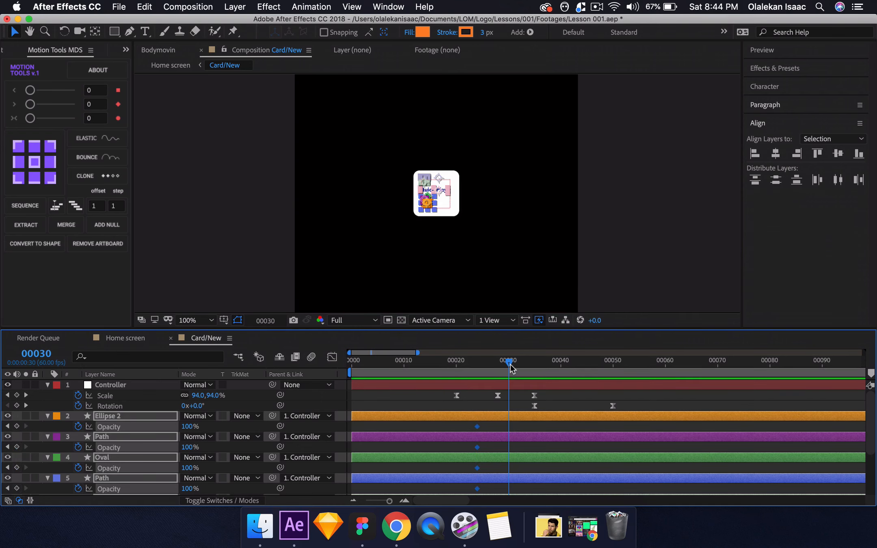
left_click(187, 427)
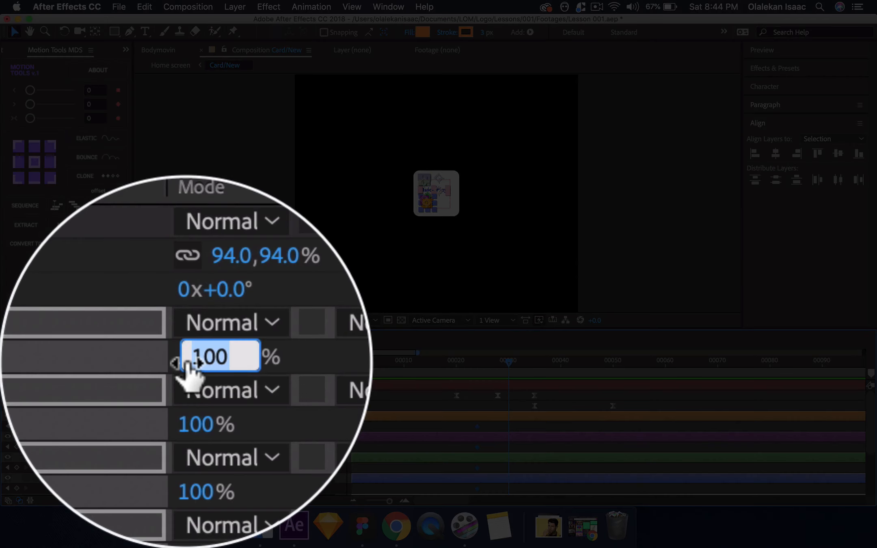
type("0")
key("Return")
Collapse the content layers' keyframed properties and preview the Card/New animation from frame 19 and from frame 0.
left_click_drag(479, 362, 452, 360)
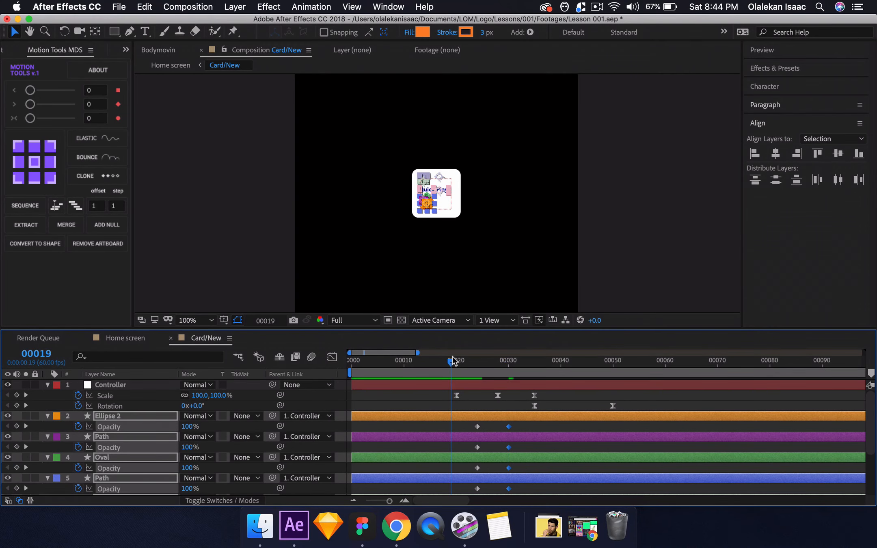
key("space")
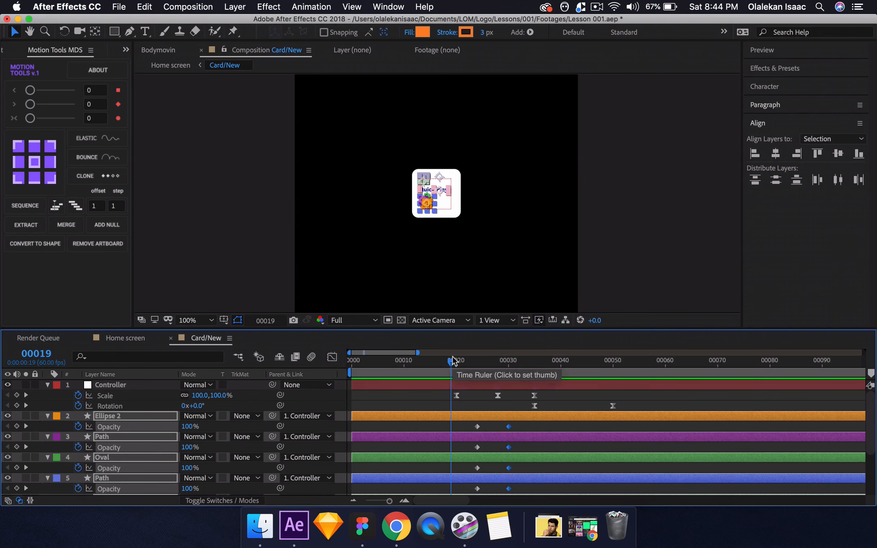
key("u")
key("space")
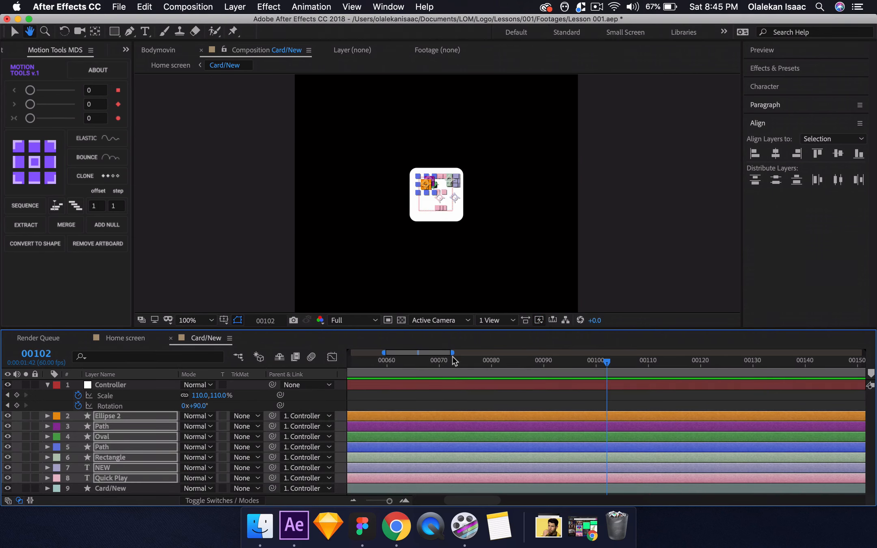
left_click_drag(452, 356, 454, 376)
left_click(324, 394)
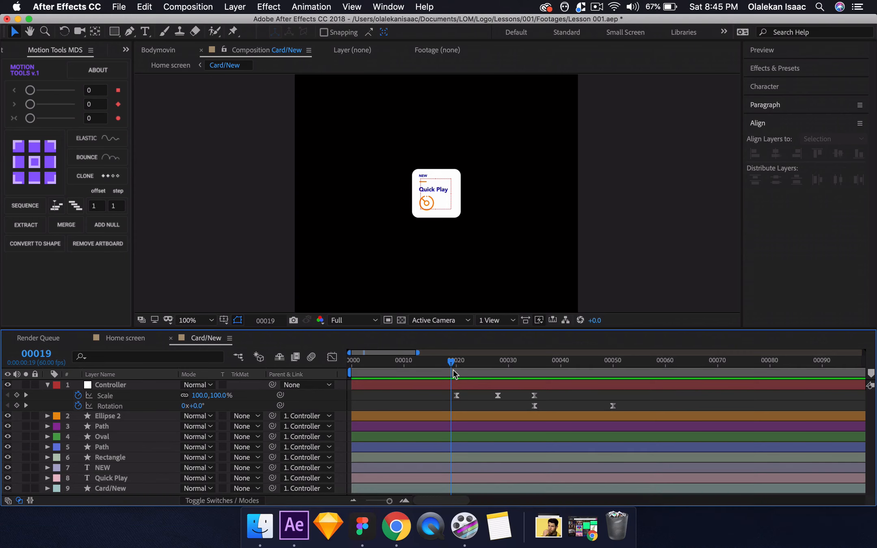
left_click_drag(452, 365, 352, 367)
key("space")
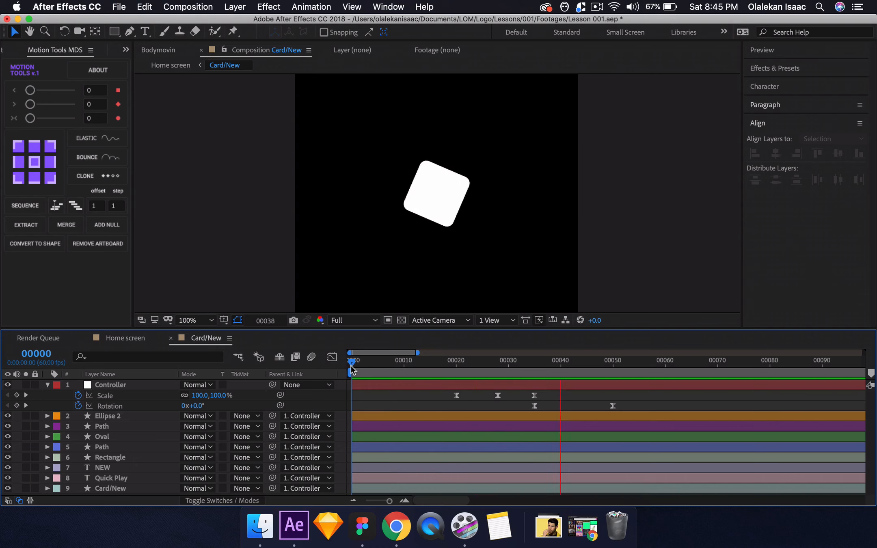
Move the current time to frame 35 and return to the Home screen composition.
left_click_drag(350, 364, 537, 366)
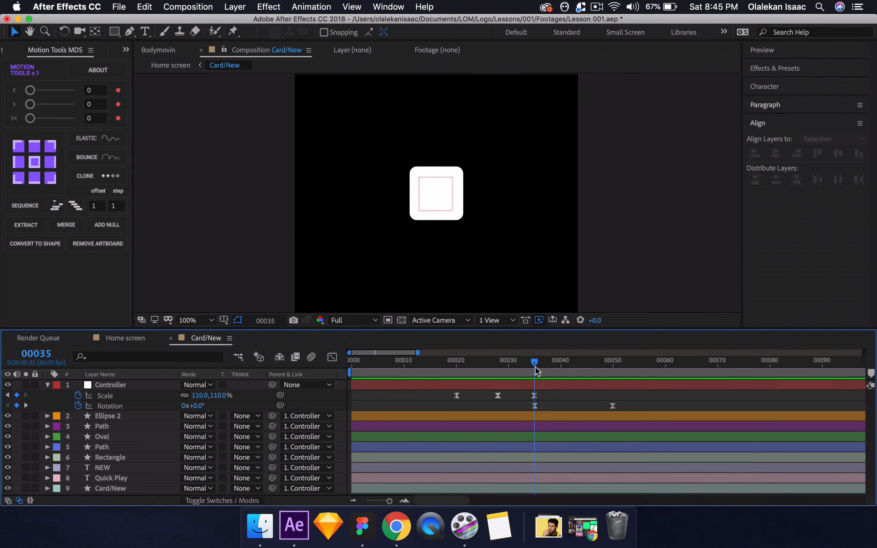
left_click(123, 338)
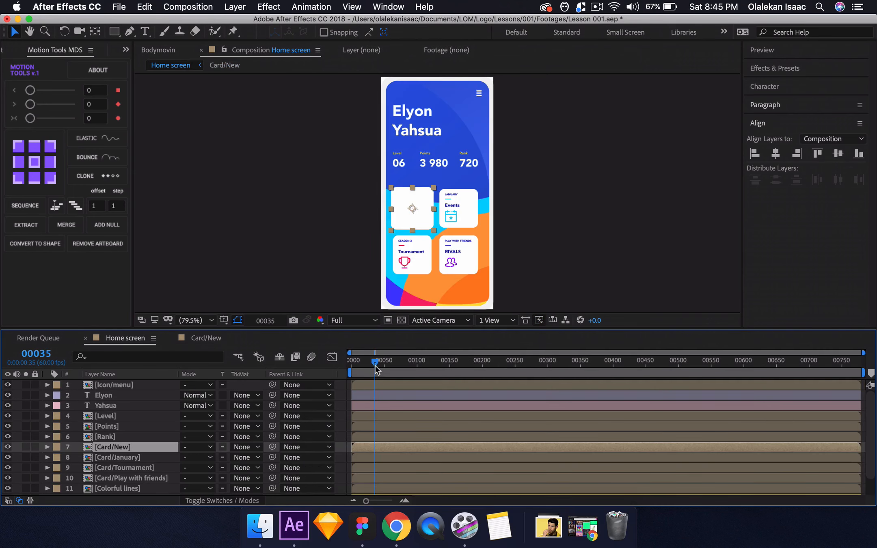
End the Home screen composition's work area at frame 90, preview the card animation and scrub to frame 45.
key("Home")
left_click(404, 501)
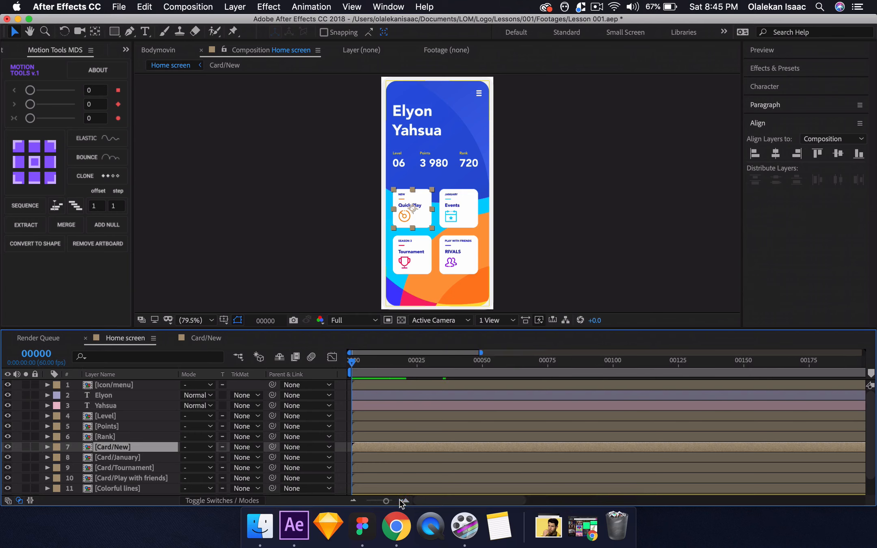
left_click(403, 501)
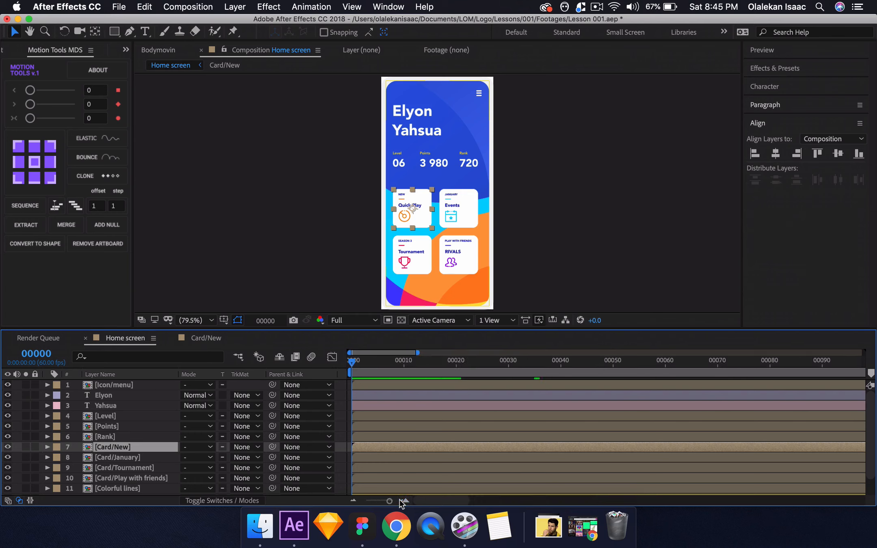
left_click(821, 370)
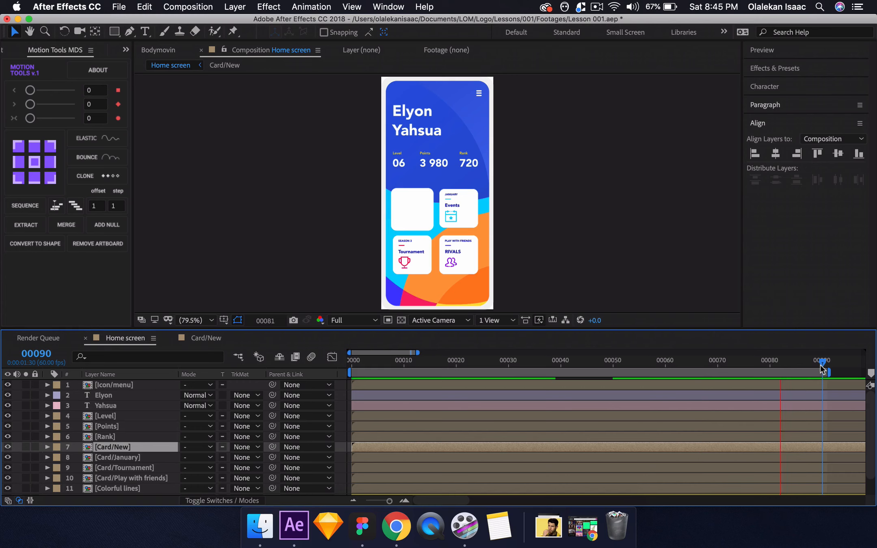
left_click_drag(383, 368, 587, 368)
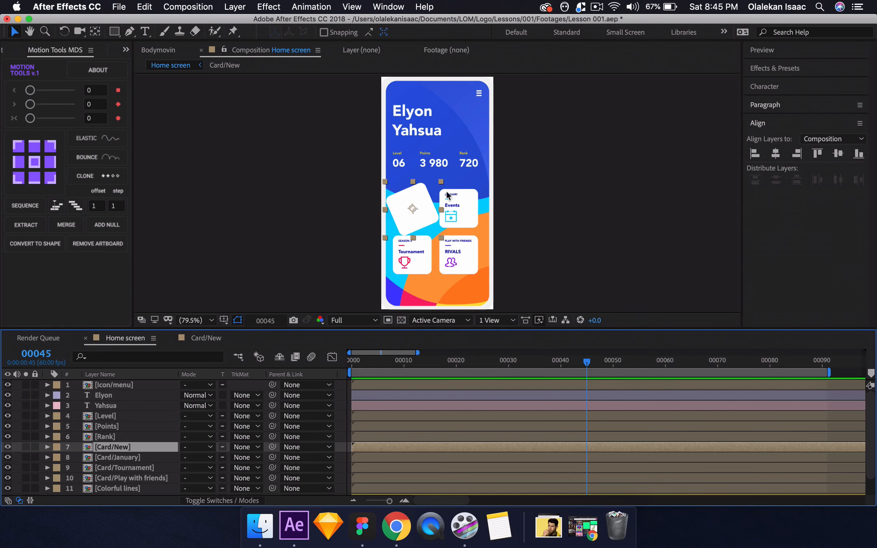
Add a position keyframe to the Controller null at frame 35 in the Card/New composition.
left_click(198, 340)
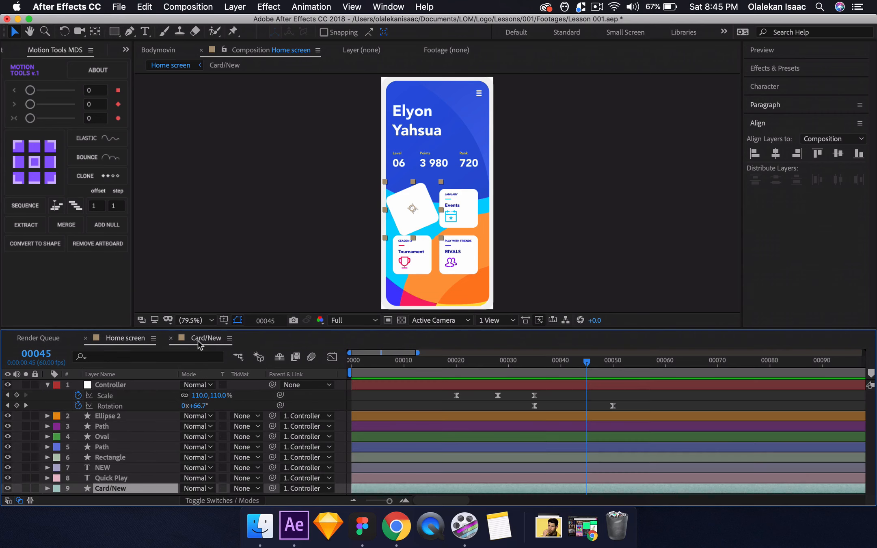
key("j")
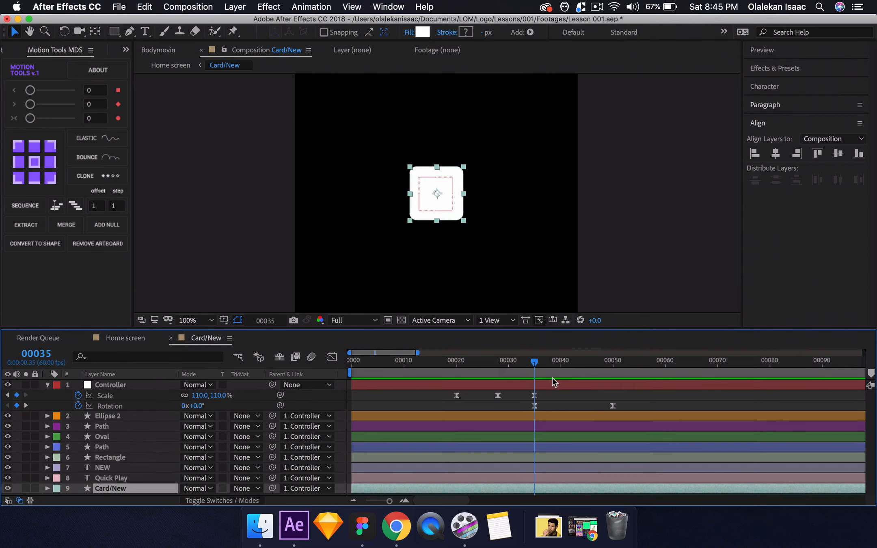
left_click(485, 385)
key("shift+p")
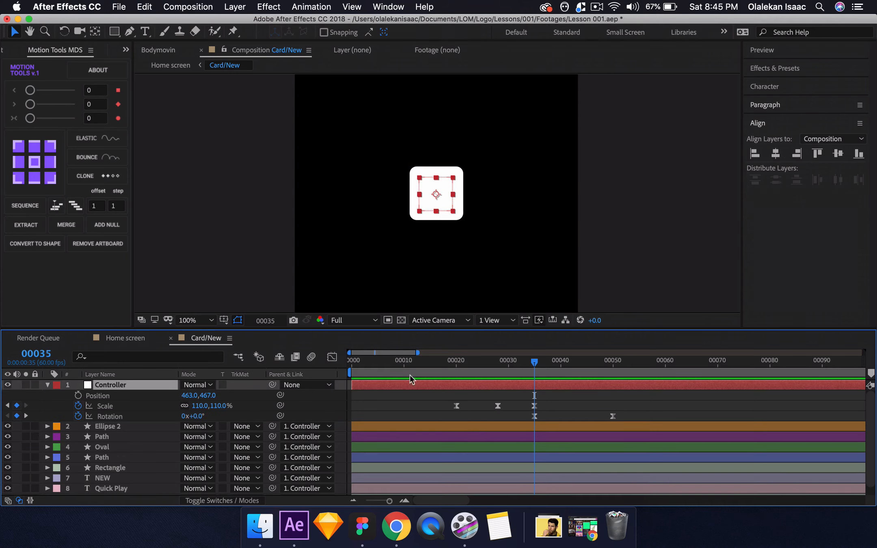
left_click(78, 395)
Set the Controller's position to 568, 467 at frame 50 so the card sits horizontally centred on the Home screen.
key("k")
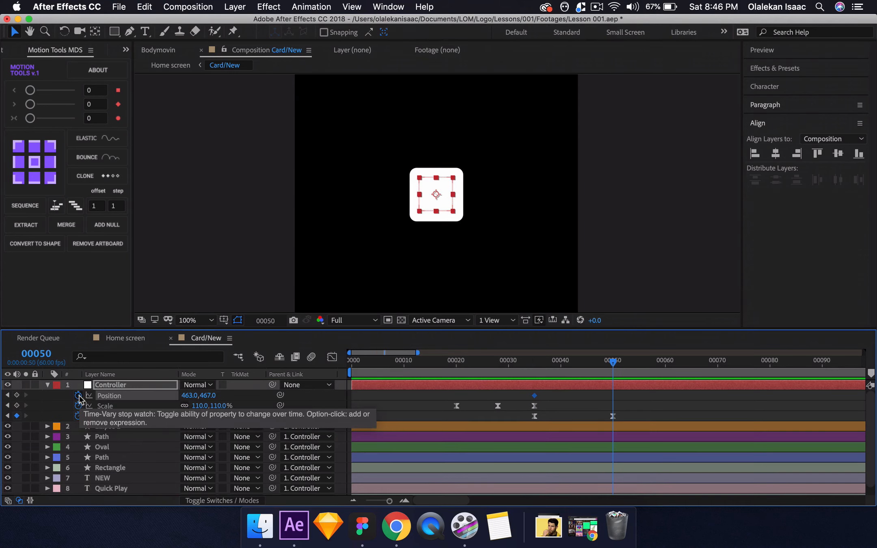
left_click(235, 397)
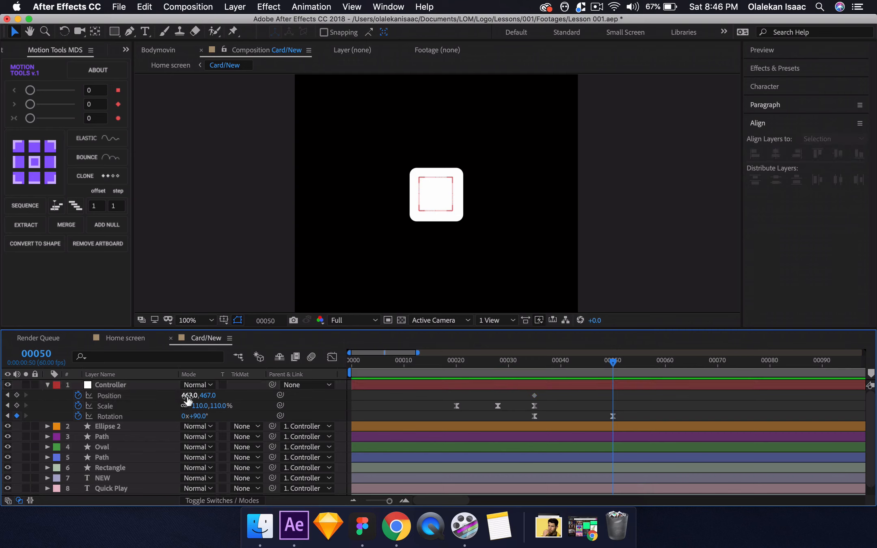
left_click_drag(189, 396, 220, 396)
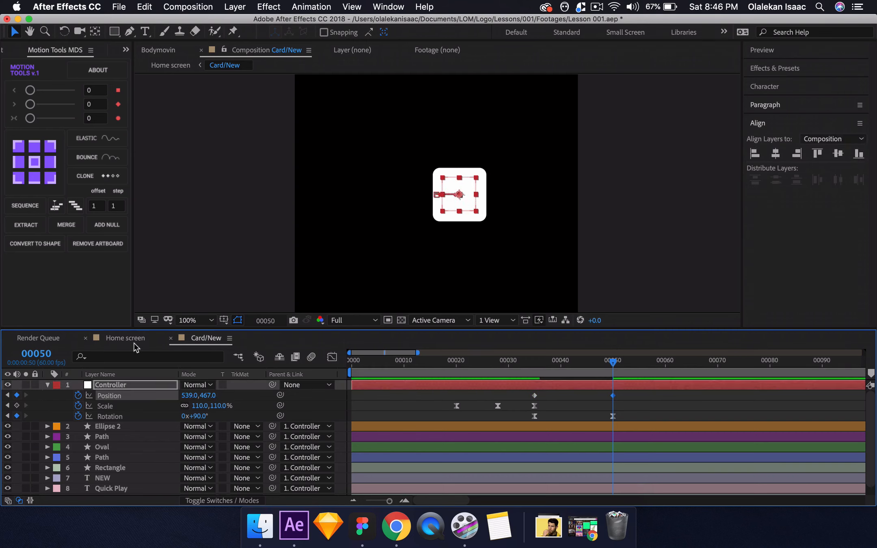
left_click(133, 343)
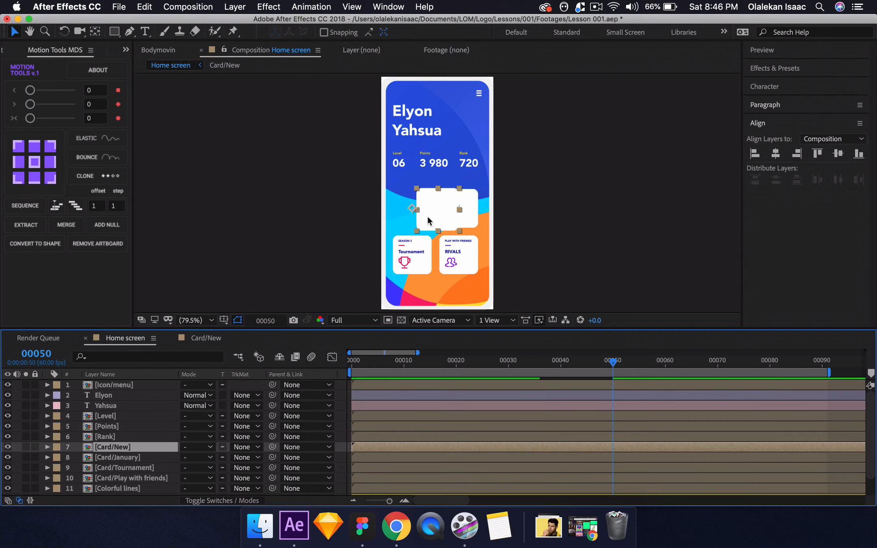
Solo the Card/New layer, set the Home screen composition's background colour to black, and unsolo the layer again.
left_click(28, 446)
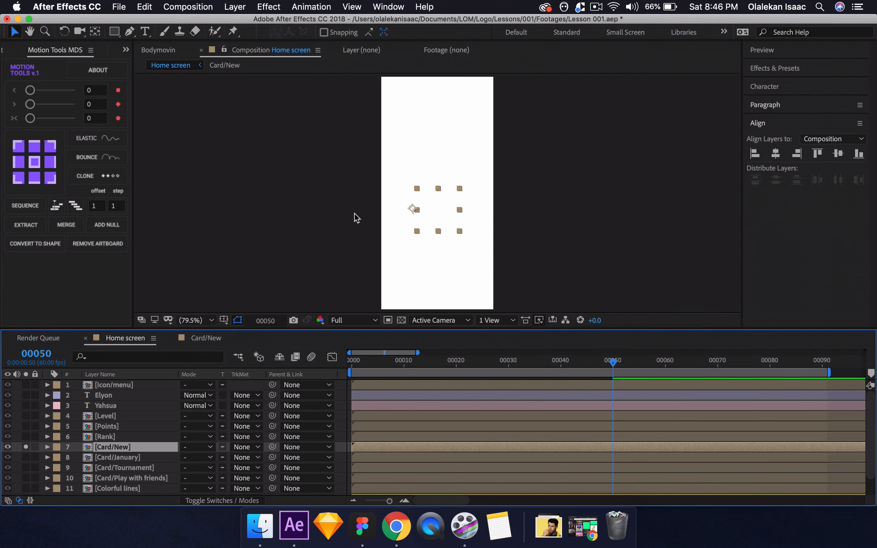
key("super+k")
left_click(569, 433)
left_click(625, 337)
left_click(855, 185)
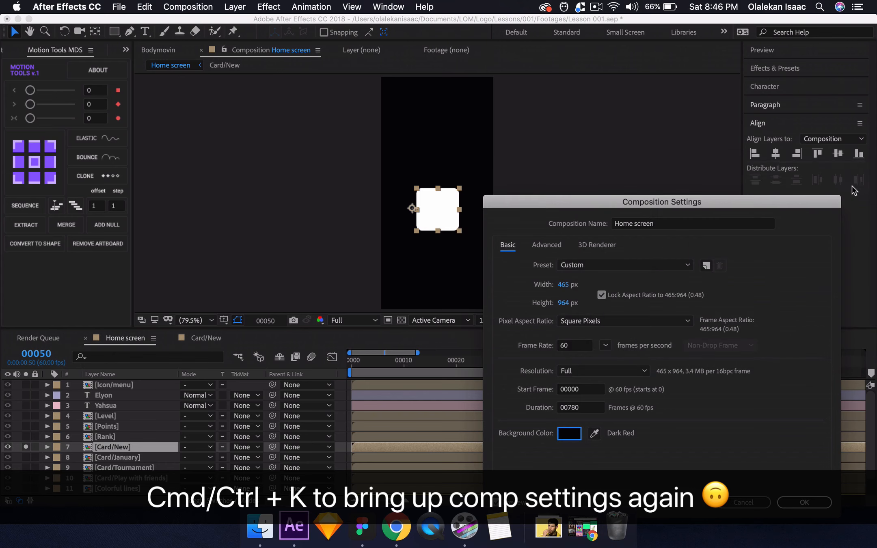
left_click(805, 502)
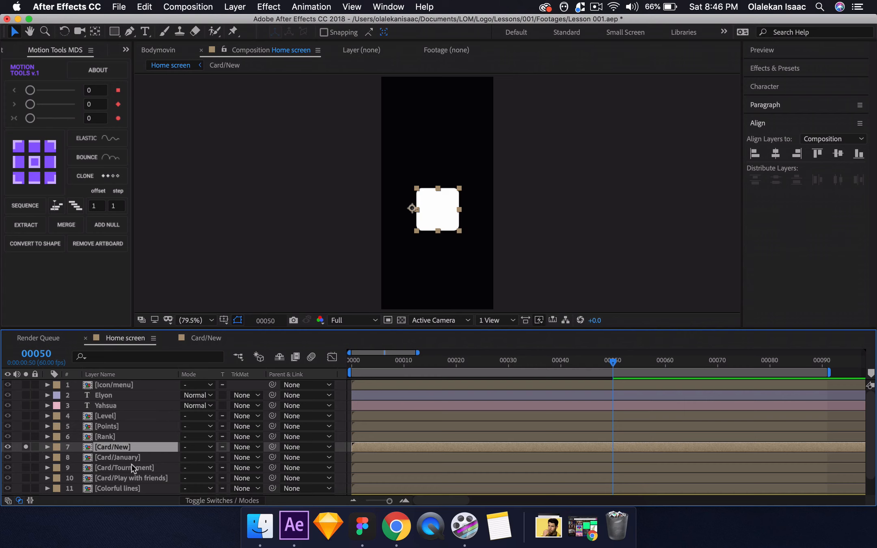
left_click(26, 447)
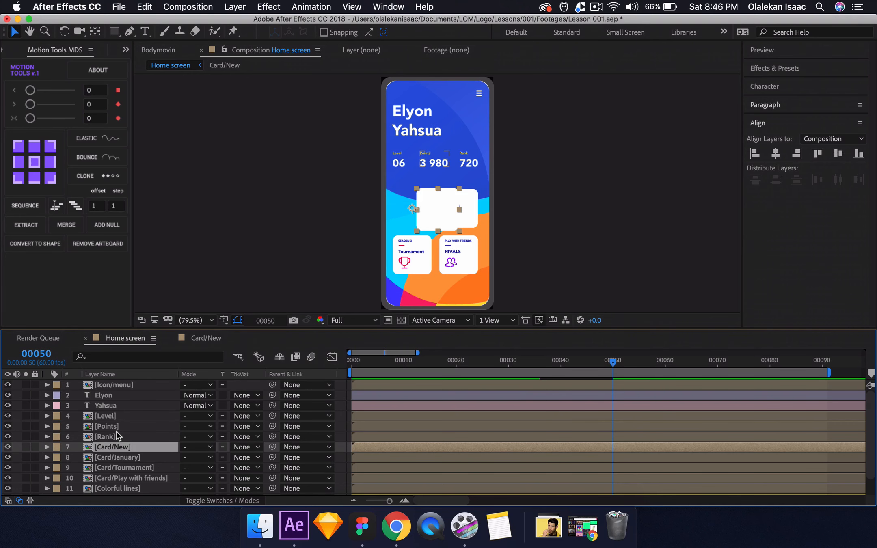
Hide the Screen shape layer in the Home screen composition.
scroll(115, 431, "down", 2)
left_click(105, 480)
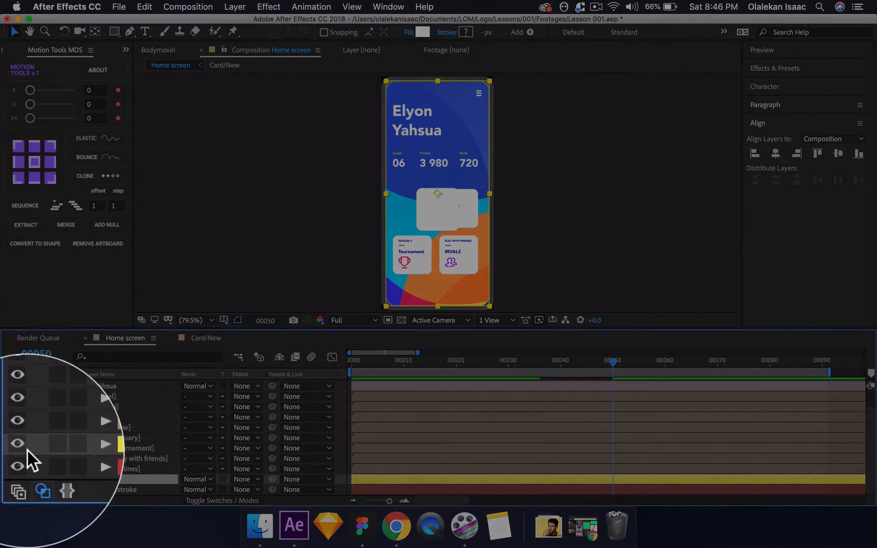
left_click(7, 479)
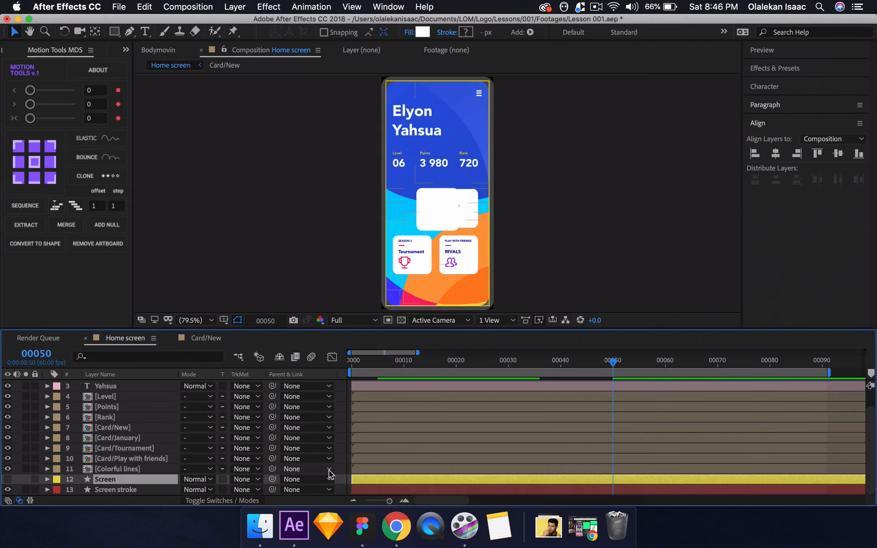
left_click(343, 476)
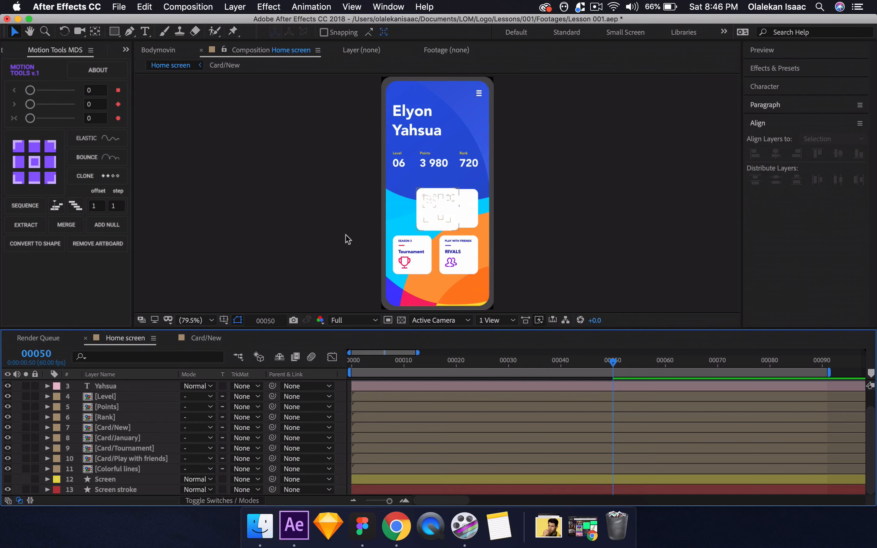
Apply Easy Ease to the Controller's two position keyframes and preview the Home screen animation from frame 0.
left_click(209, 344)
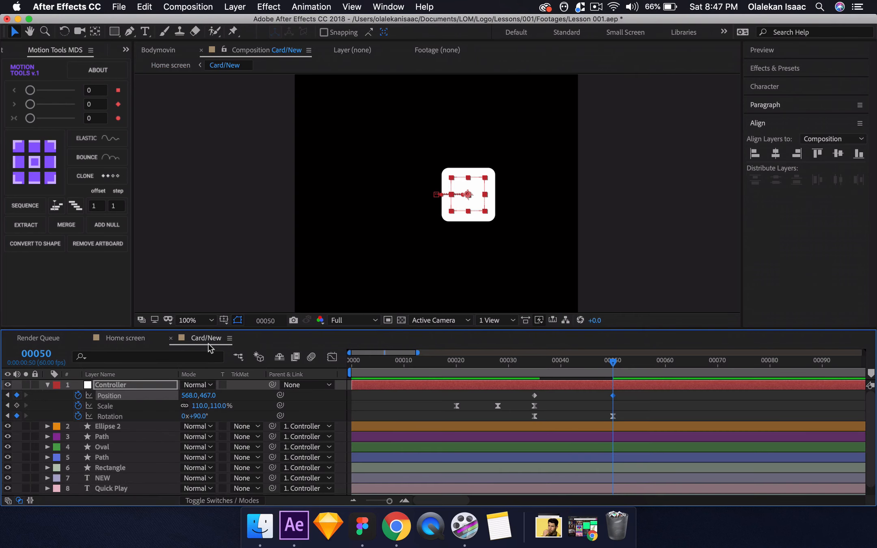
left_click_drag(520, 392, 624, 397)
key("F9")
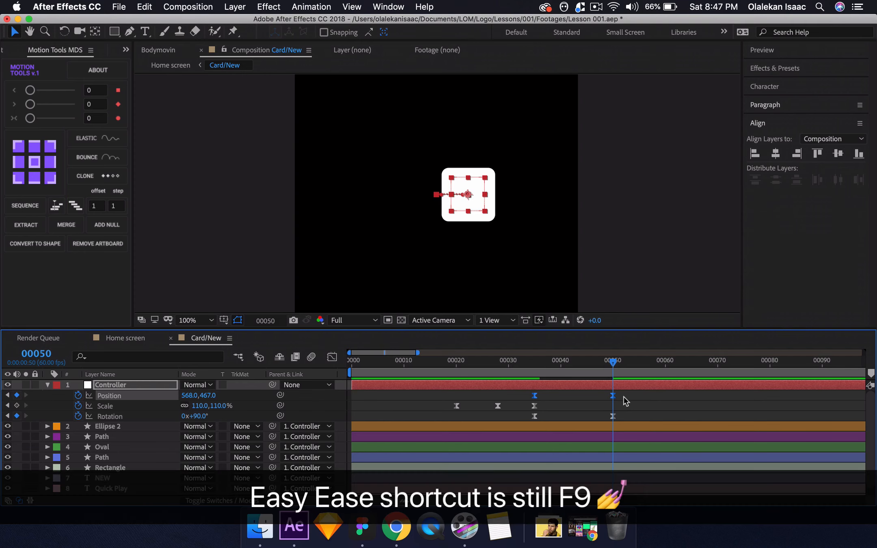
left_click(102, 341)
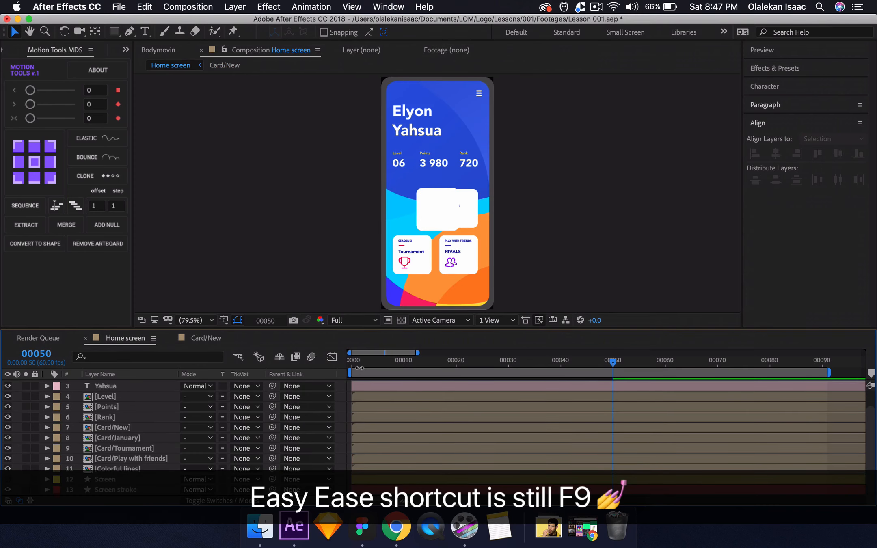
left_click(350, 365)
key("space")
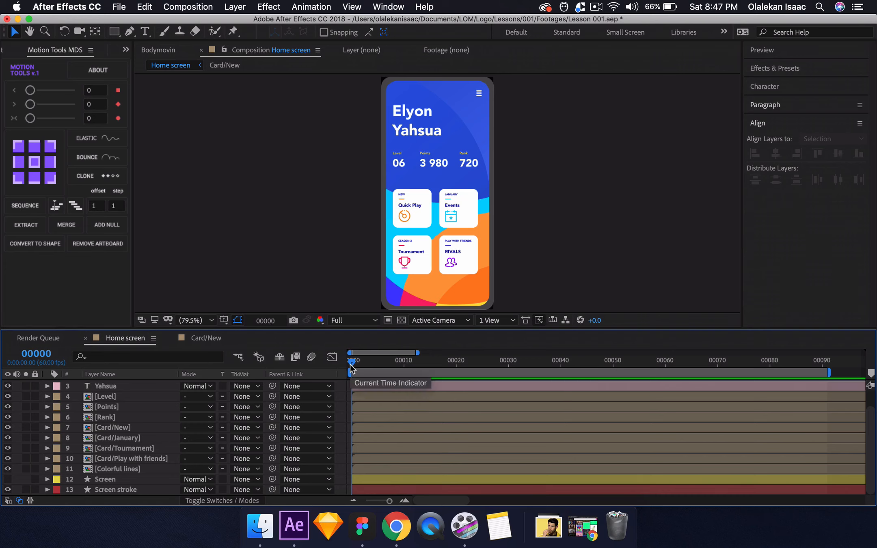
key("space")
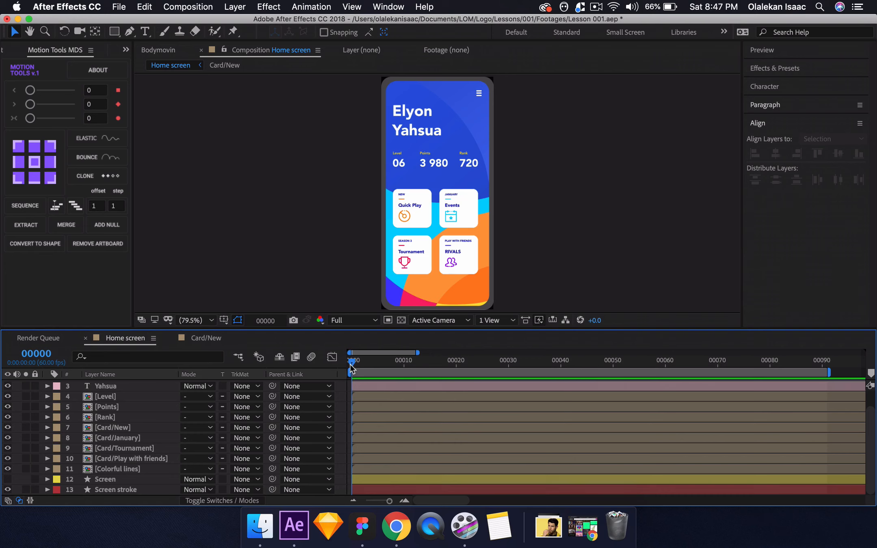
Go to frame 50 in the Card/New composition and reveal the Card/New shape layer's modified properties.
left_click(219, 341)
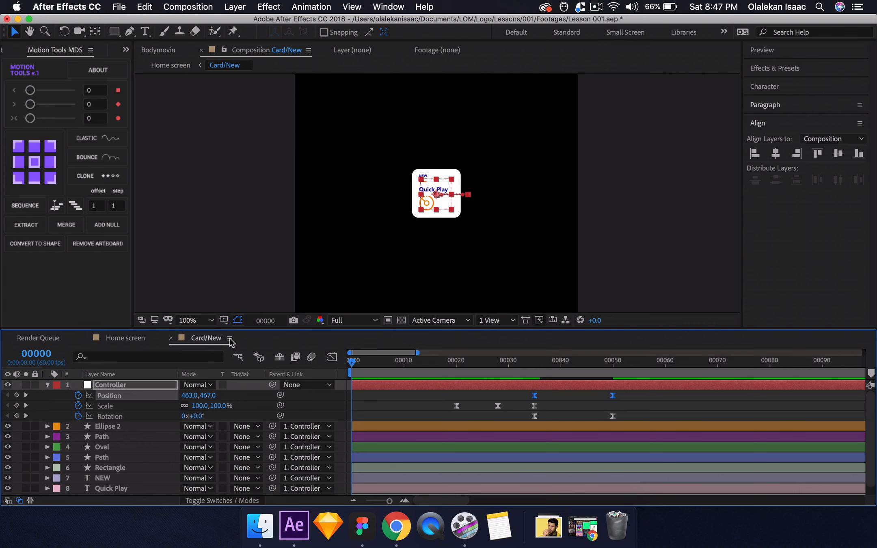
left_click(614, 363)
scroll(179, 470, "down", 1)
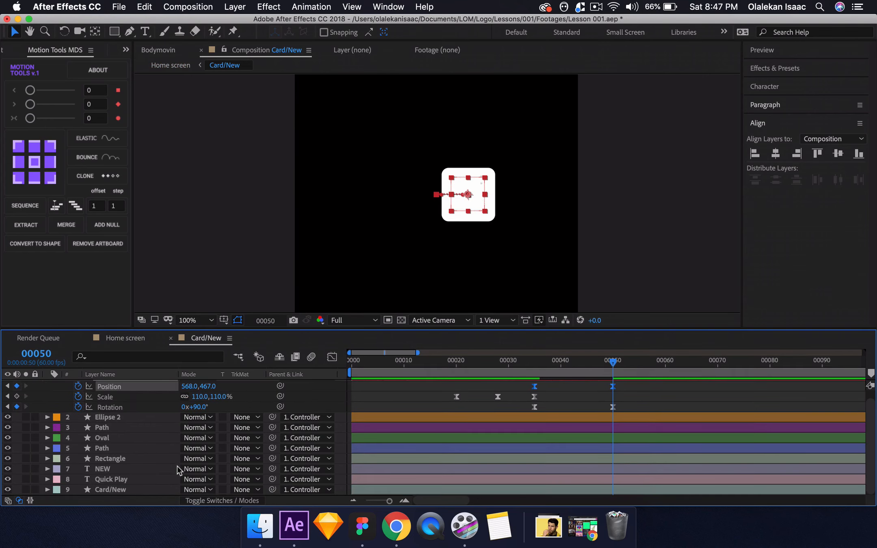
left_click(135, 489)
key("u")
key("u")
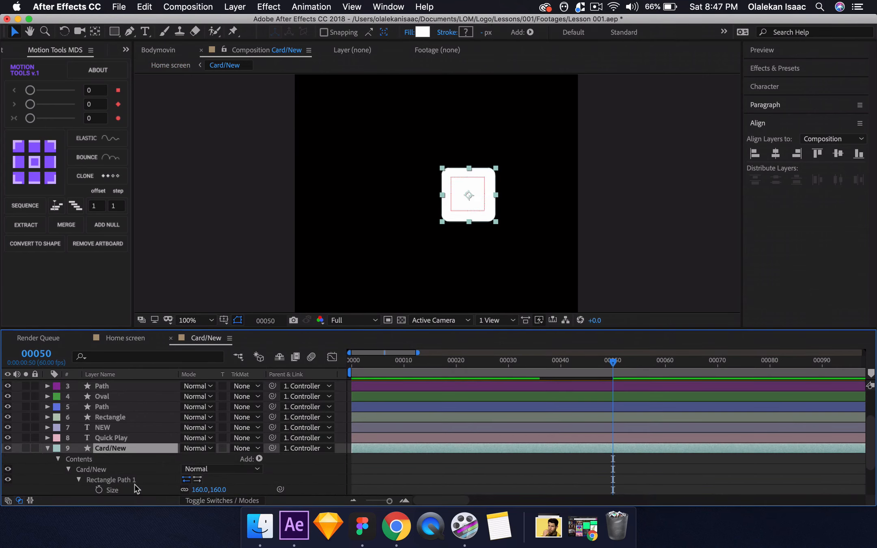
Convert the Card/New shape layer's Rectangle Path 1 to a Bezier path and add a Path keyframe at frame 50.
scroll(130, 480, "down", 3)
left_click(115, 428)
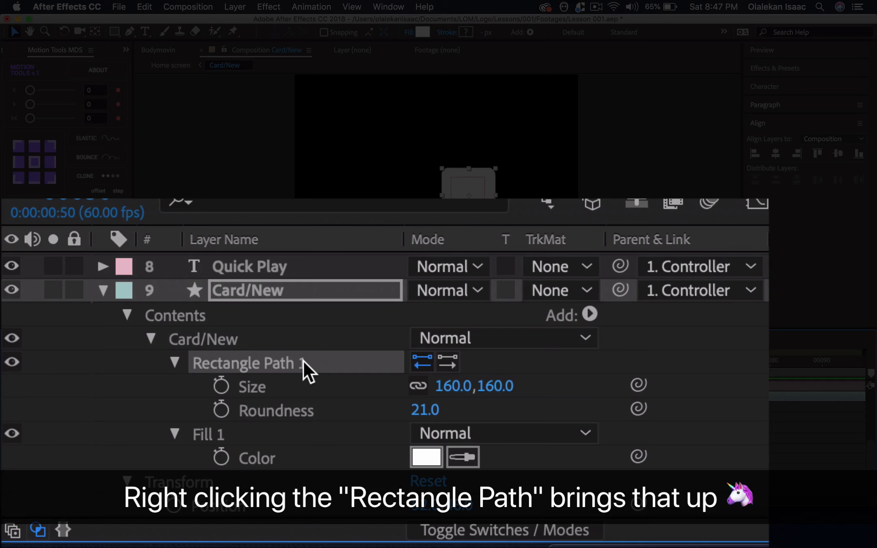
right_click(135, 427)
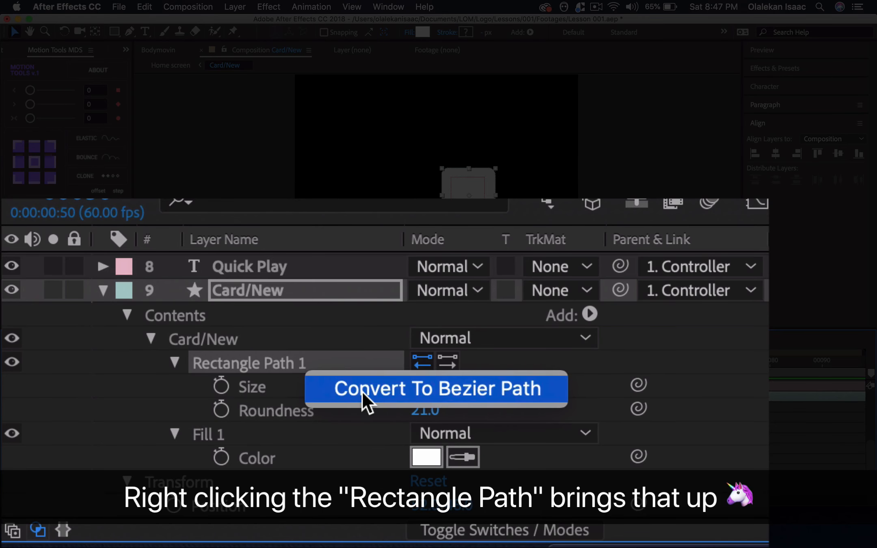
left_click(160, 440)
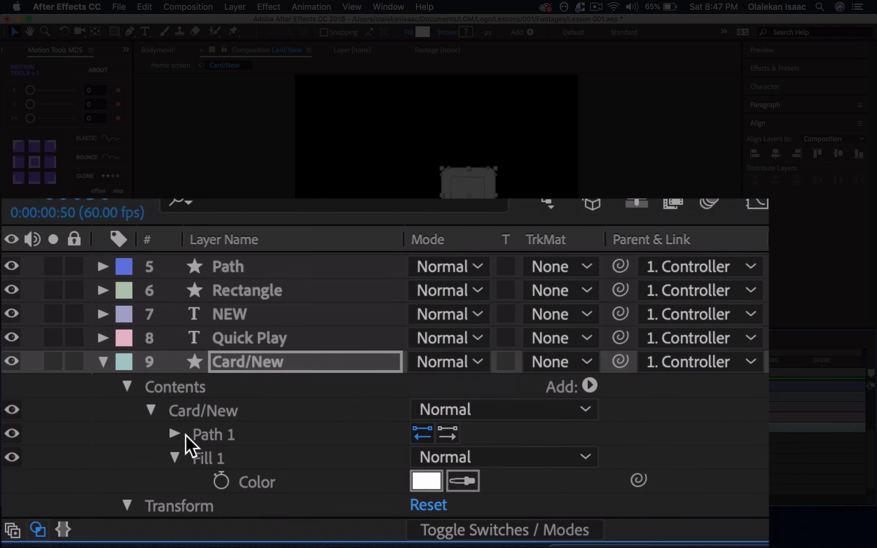
left_click(176, 433)
left_click(221, 458)
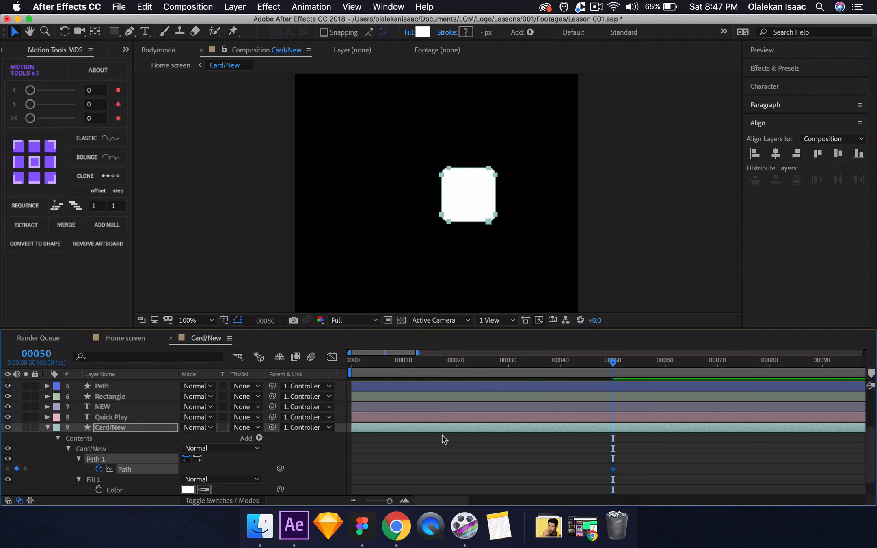
At frame 70, stretch the Card/New path vertically until its upper and lower edges extend just beyond the composition.
scroll(442, 435, "up", 5)
left_click(40, 355)
type("70")
key("Return")
scroll(316, 414, "down", 5)
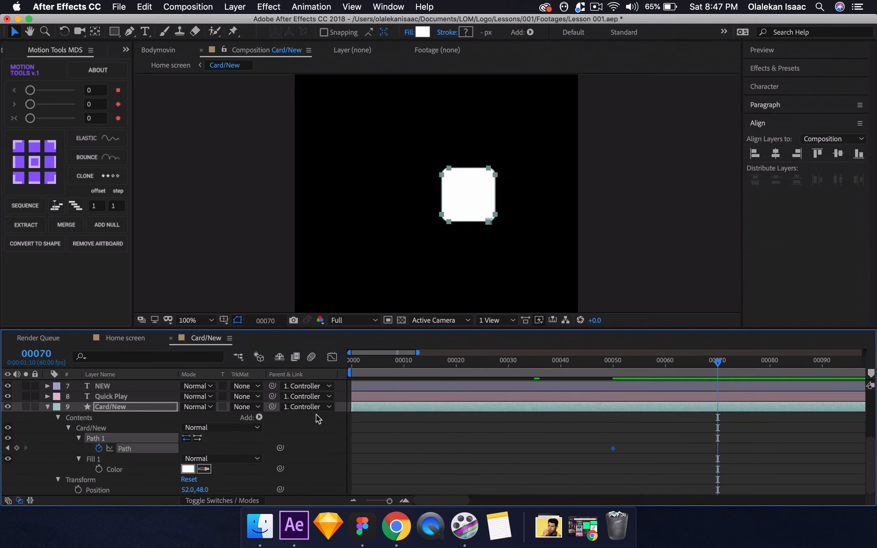
left_click(535, 198)
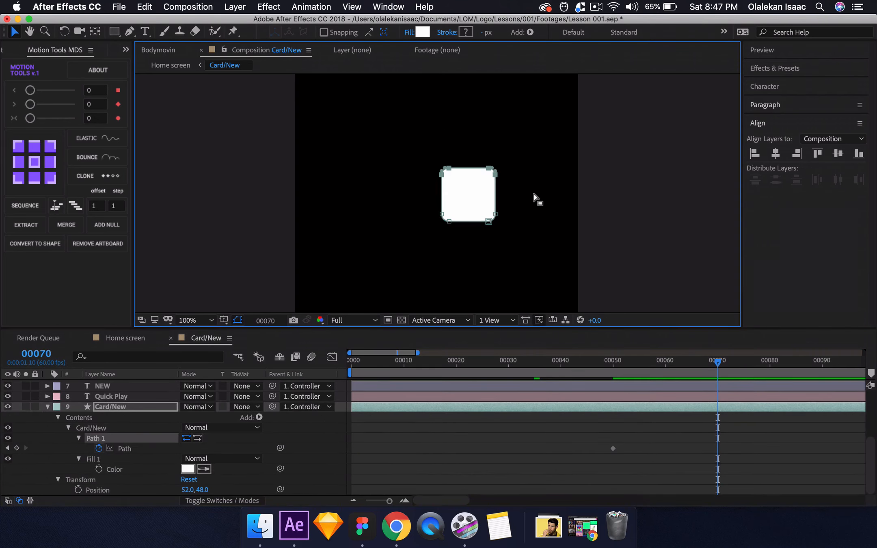
key("comma")
key("comma")
key("comma")
key("comma")
key("period")
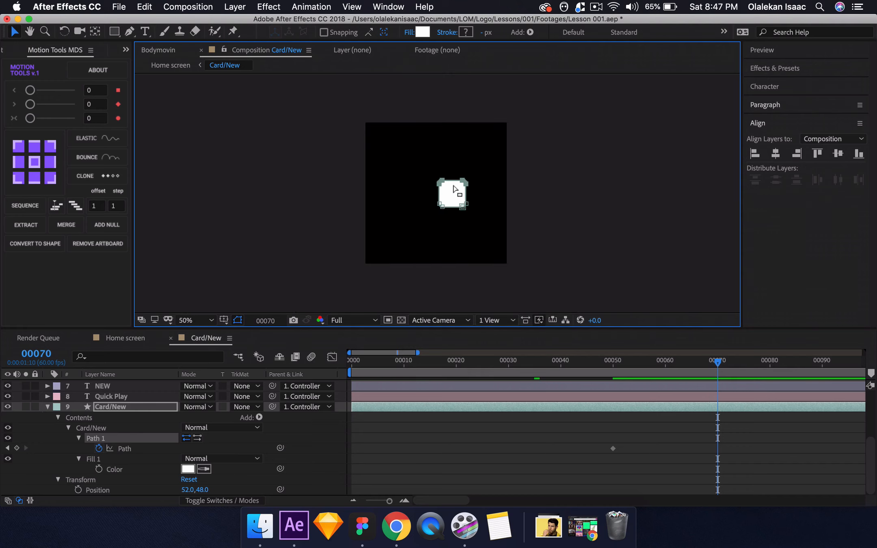
left_click_drag(464, 181, 465, 119)
left_click_drag(419, 196, 503, 241)
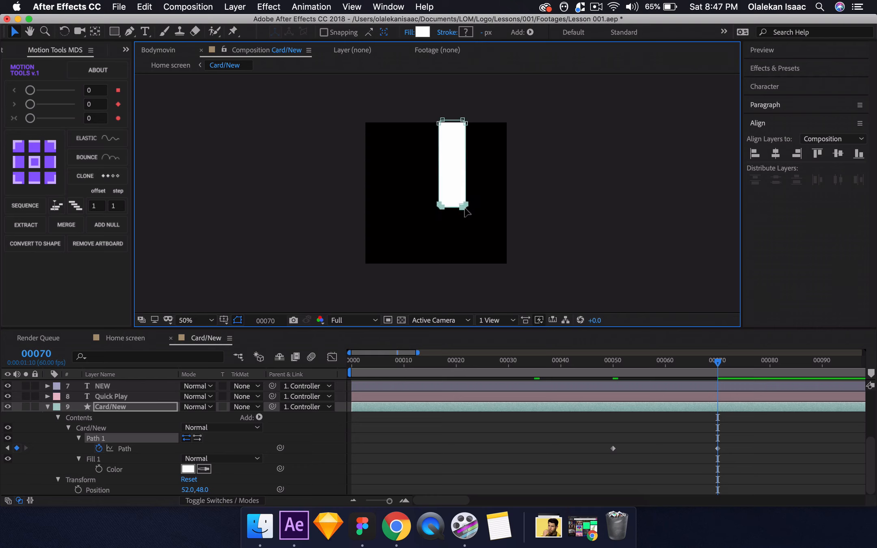
left_click_drag(463, 208, 464, 269)
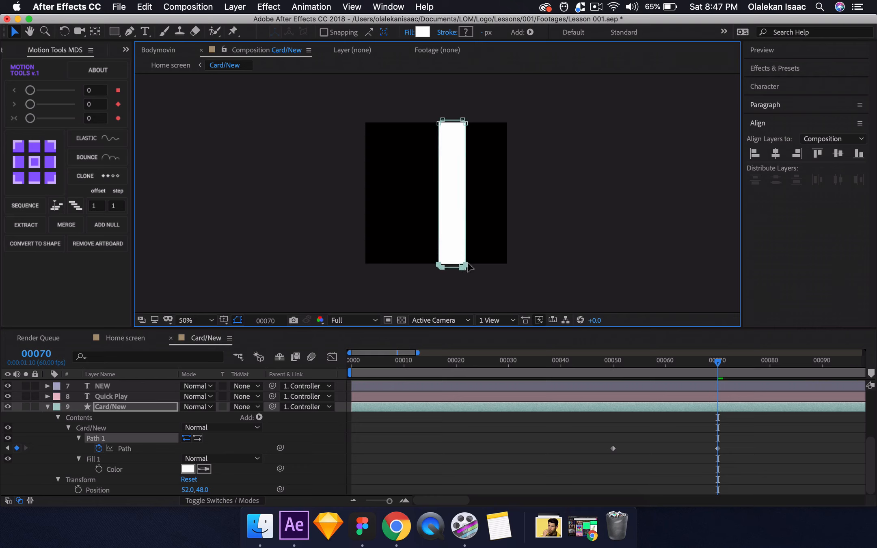
Widen the Card/New path in both directions at frame 70 and apply Easy Ease to its two Path keyframes.
left_click_drag(510, 84, 522, 271)
left_click_drag(423, 108, 405, 268)
left_click_drag(572, 442, 747, 471)
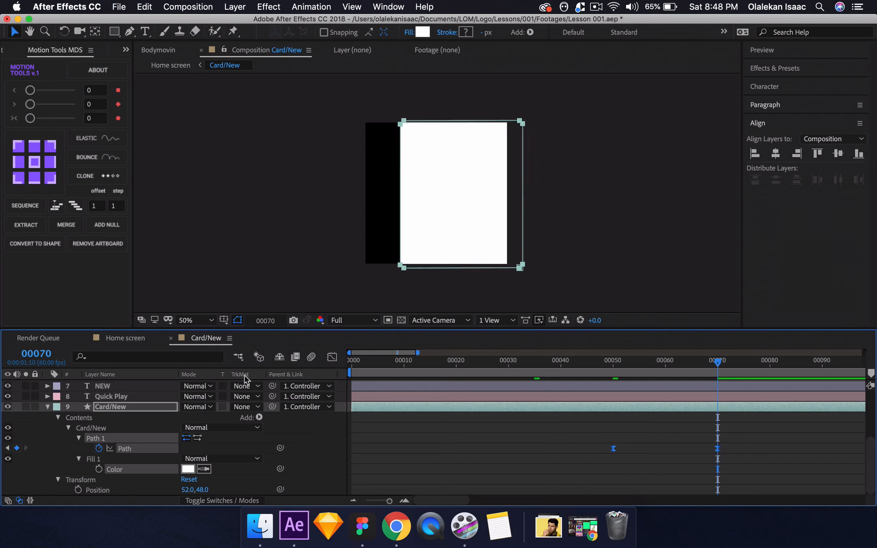
In the Home screen composition, add a Position keyframe to the Card/New layer at frame 35.
left_click(125, 338)
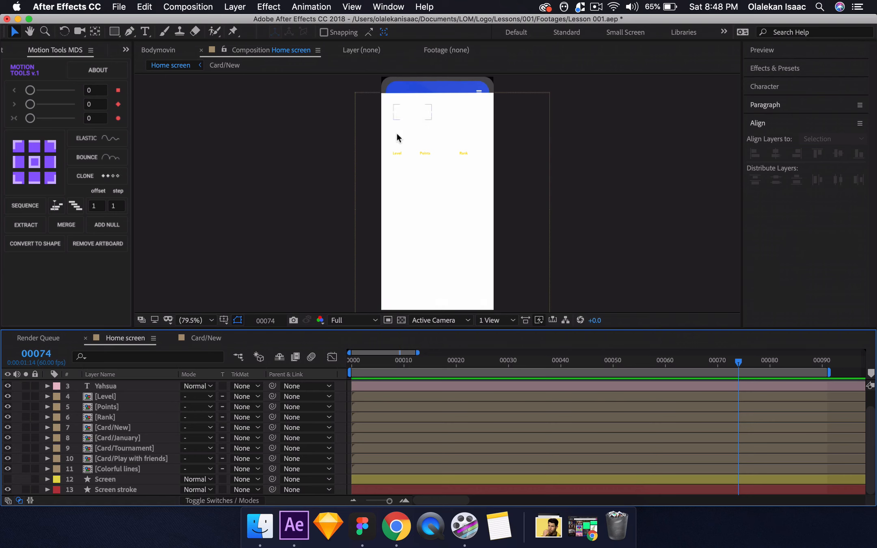
left_click(120, 427)
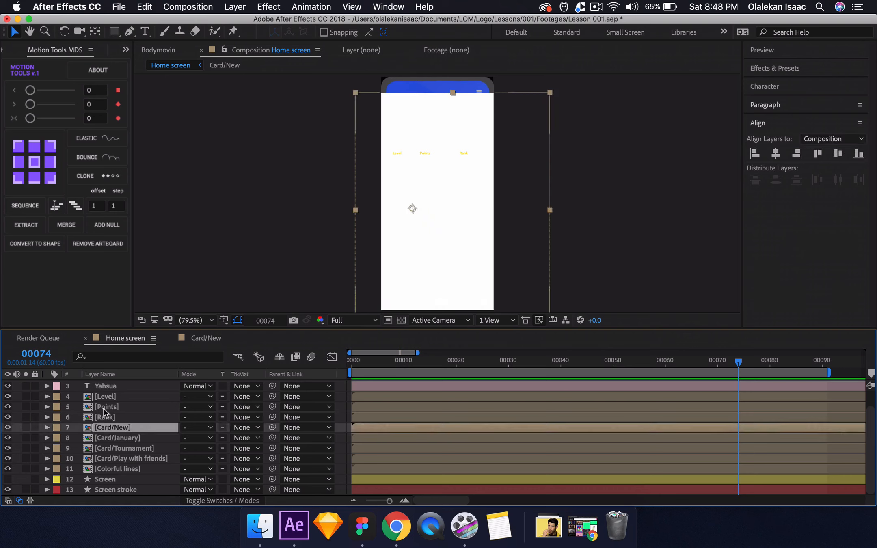
left_click(44, 359)
type("50")
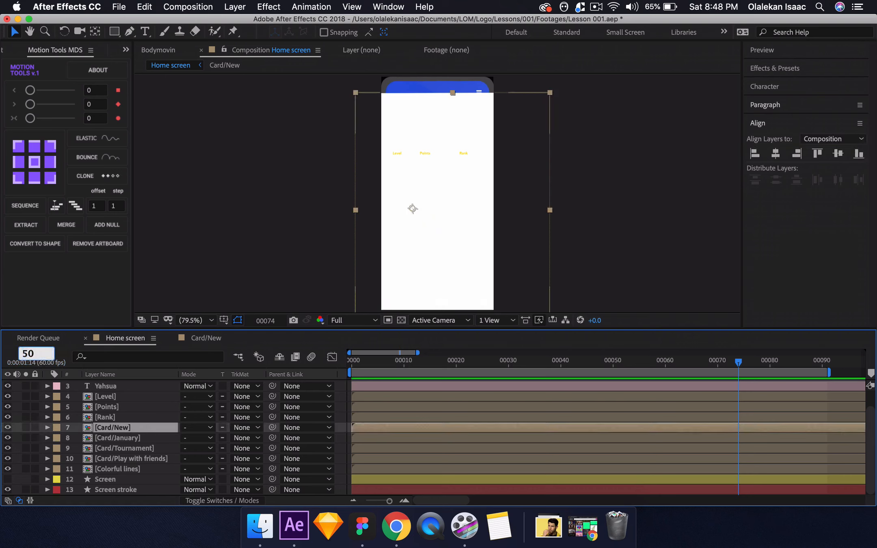
key("Return")
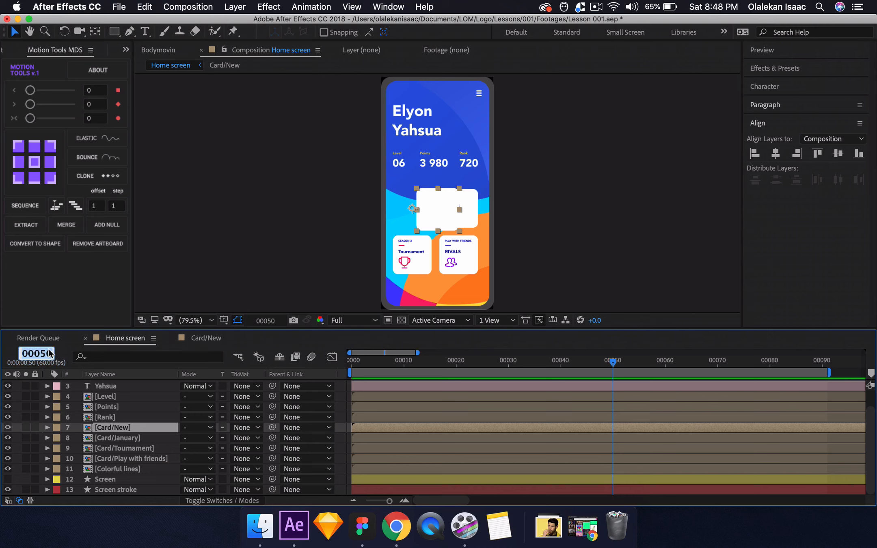
type("35")
key("Return")
key("p")
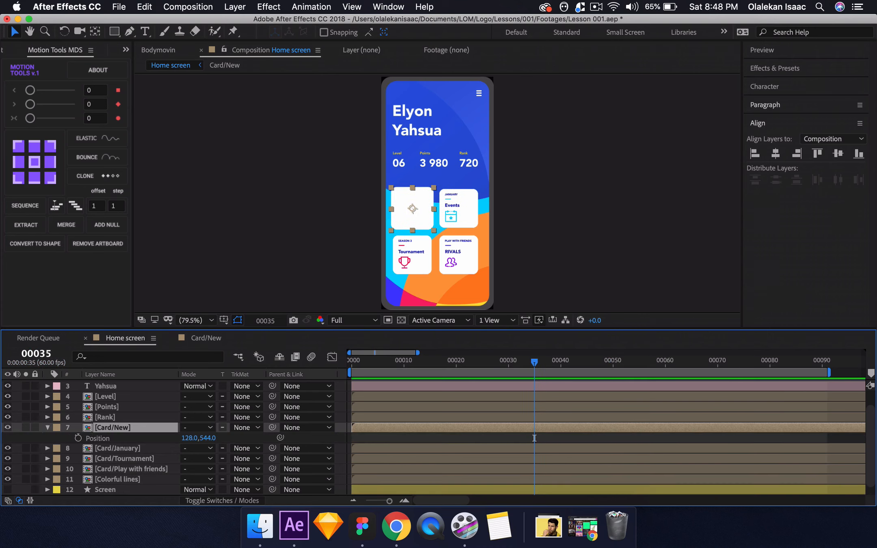
At frame 50, set the Card/New layer's Position to 128, 435 and preview the animation from frame 0.
left_click(44, 353)
type("50")
key("Return")
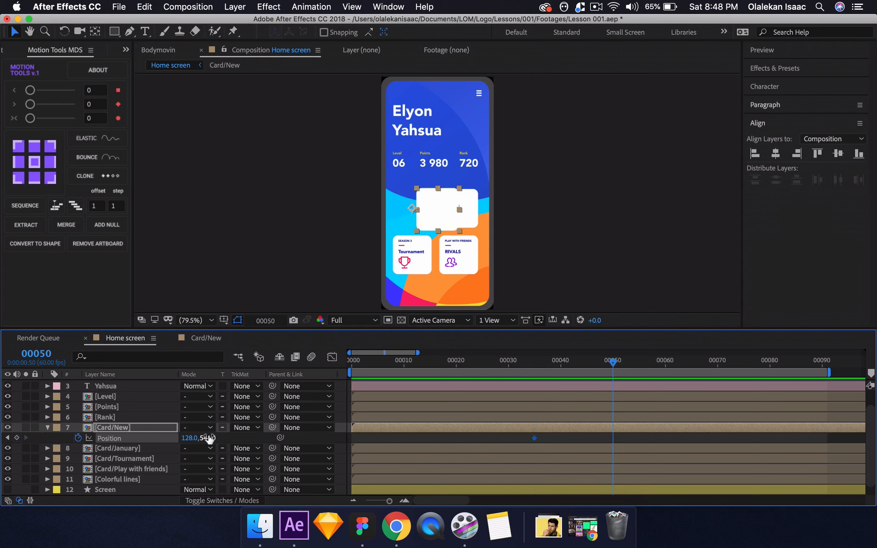
left_click_drag(207, 437, 192, 421)
key("j")
key("j")
key("space")
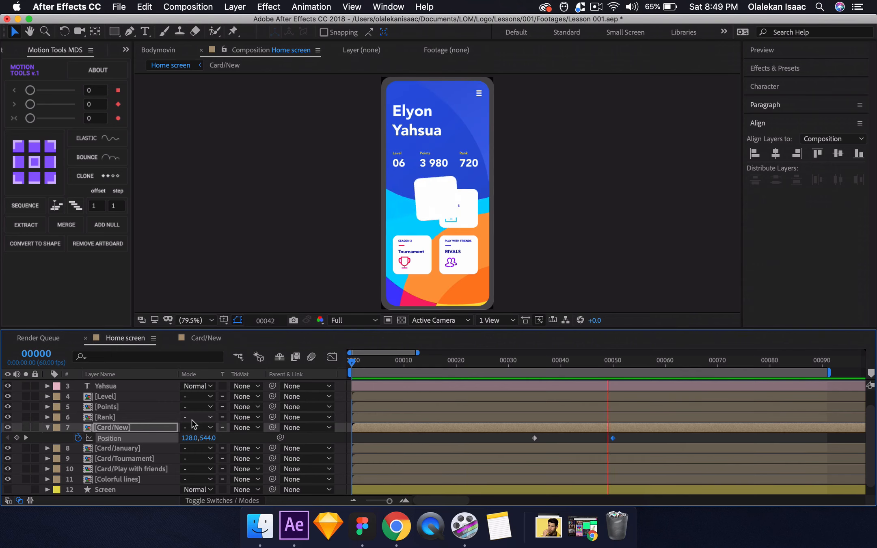
Change the Card/New layer's frame 50 Position to 128, 476 and preview how the card fills the screen.
key("j")
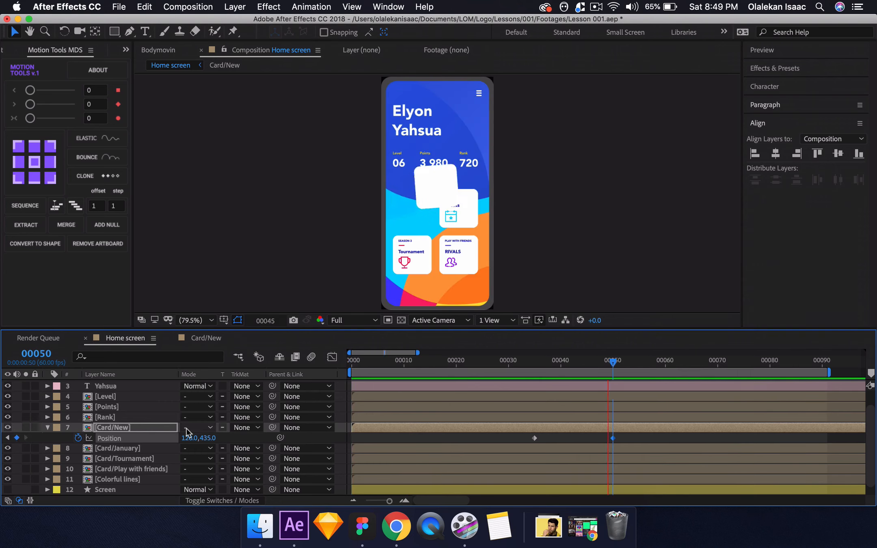
key("space")
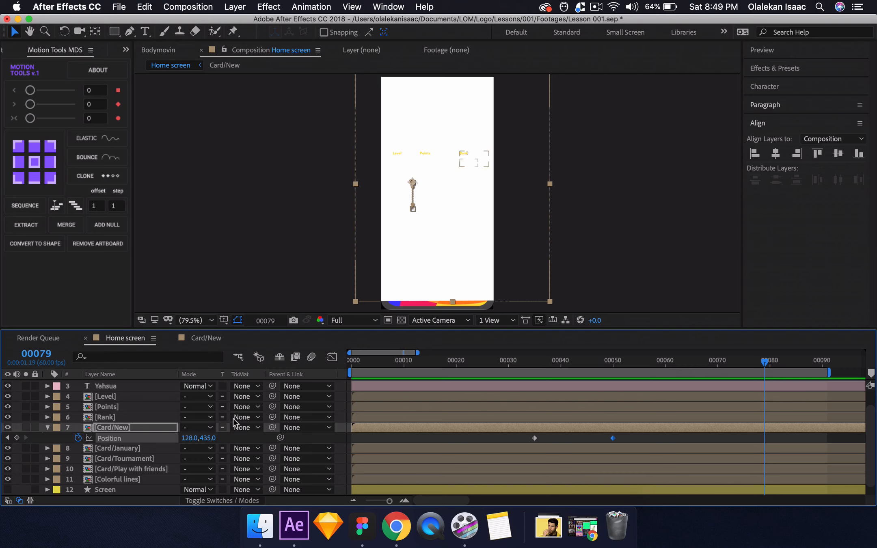
left_click_drag(219, 437, 230, 442)
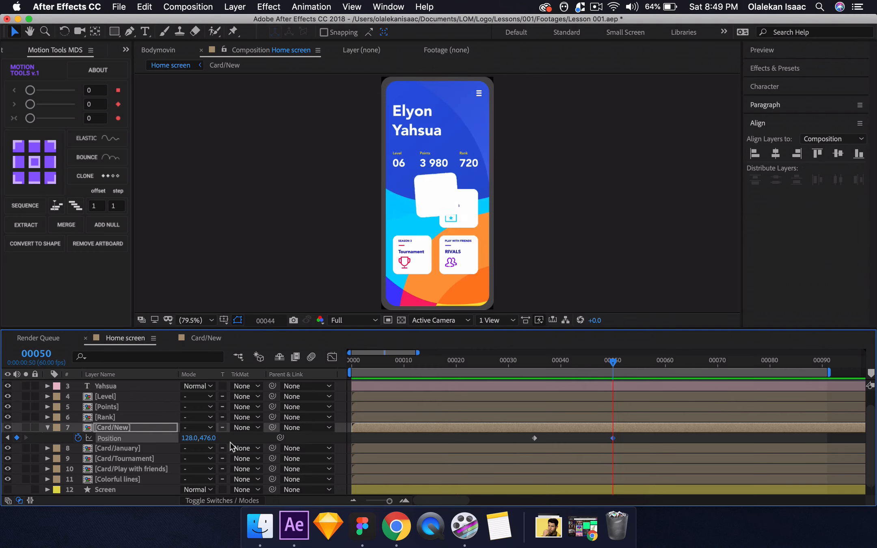
key("space")
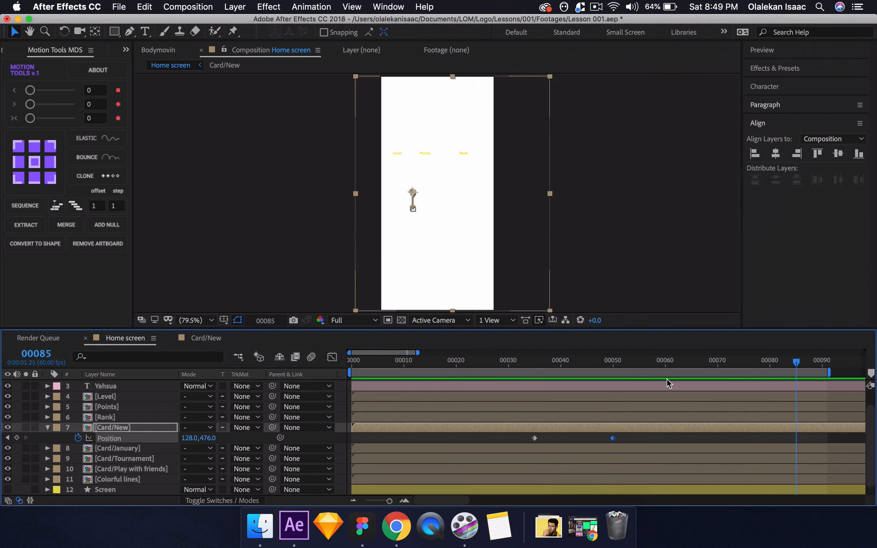
key("j")
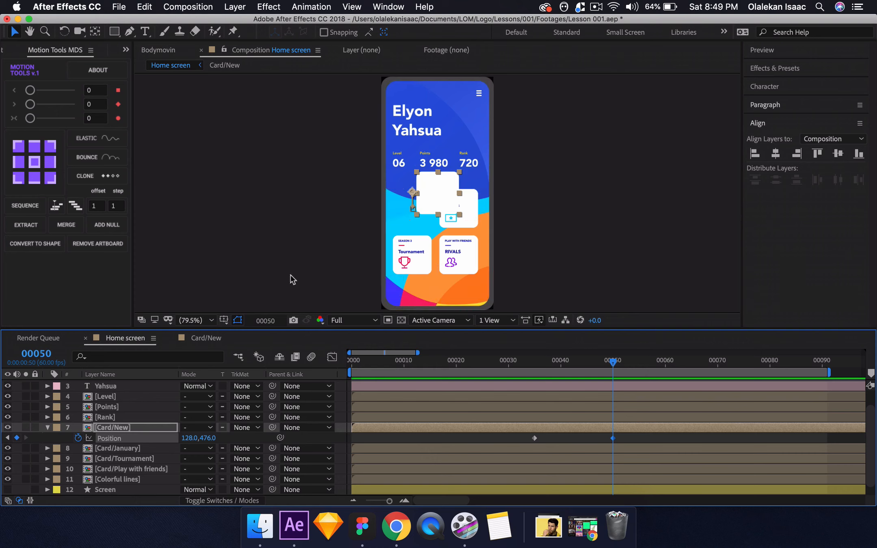
Duplicate the Screen shape layer, place the copy directly above Card/New and set Card/New's track matte to Alpha Matte.
scroll(179, 435, "down", 1)
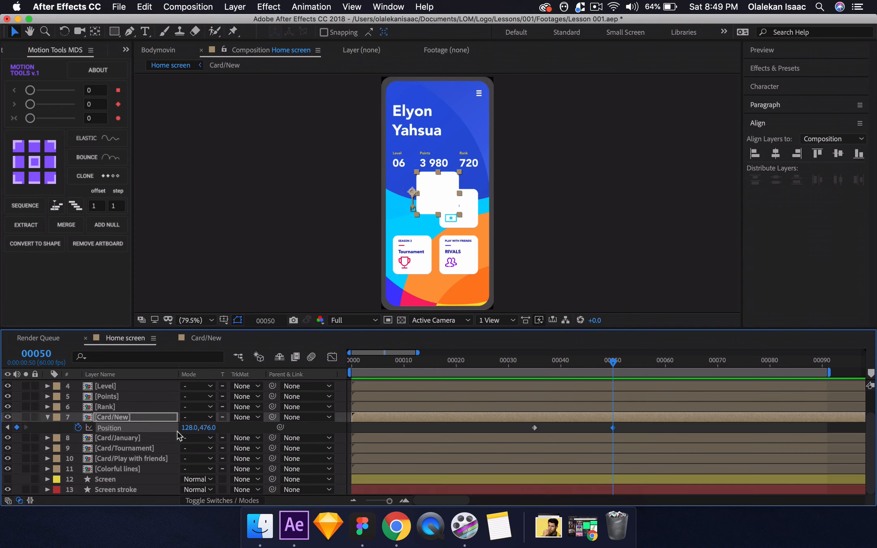
left_click(129, 481)
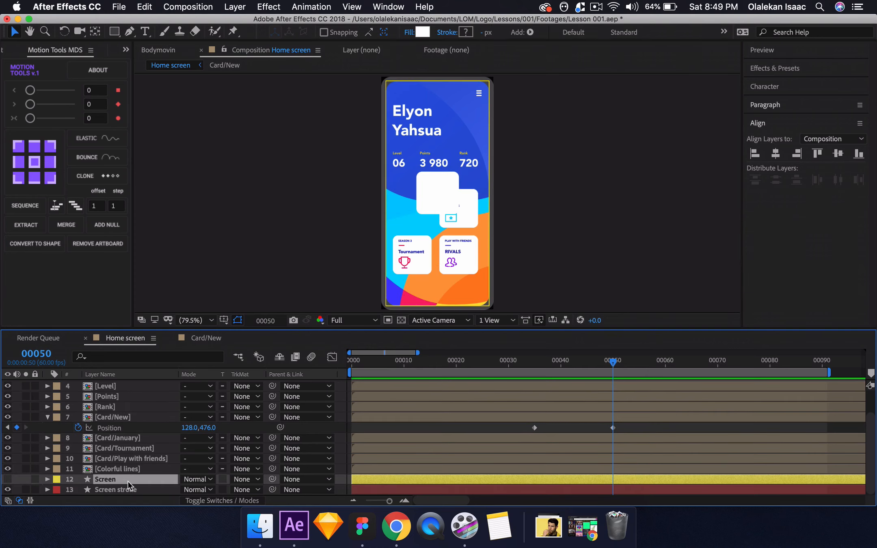
key("super+d")
left_click_drag(128, 482, 120, 418)
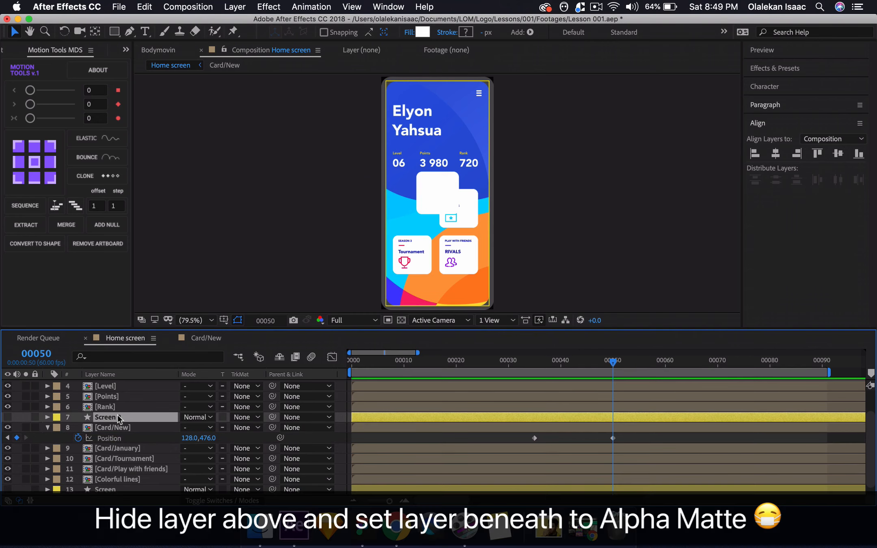
left_click(244, 428)
left_click(357, 429)
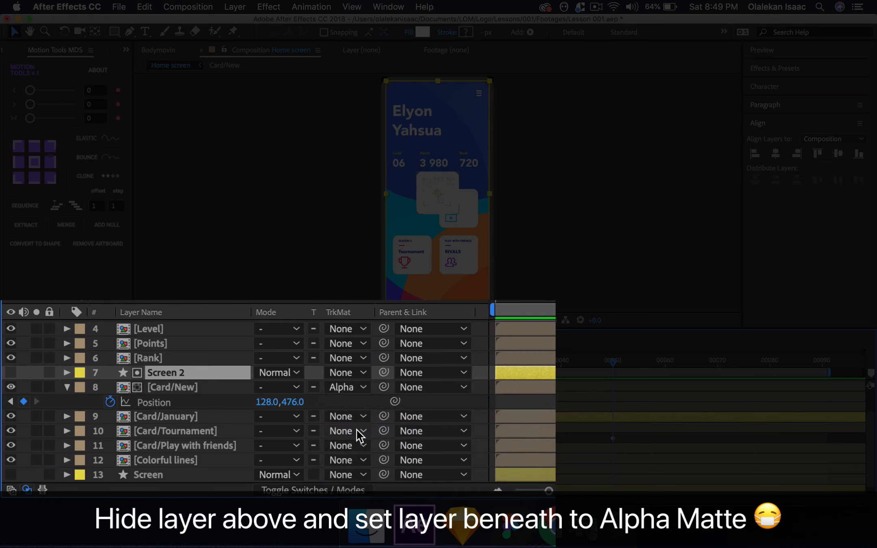
Preview the Home screen animation with the matted card and move to frame 20.
key("space")
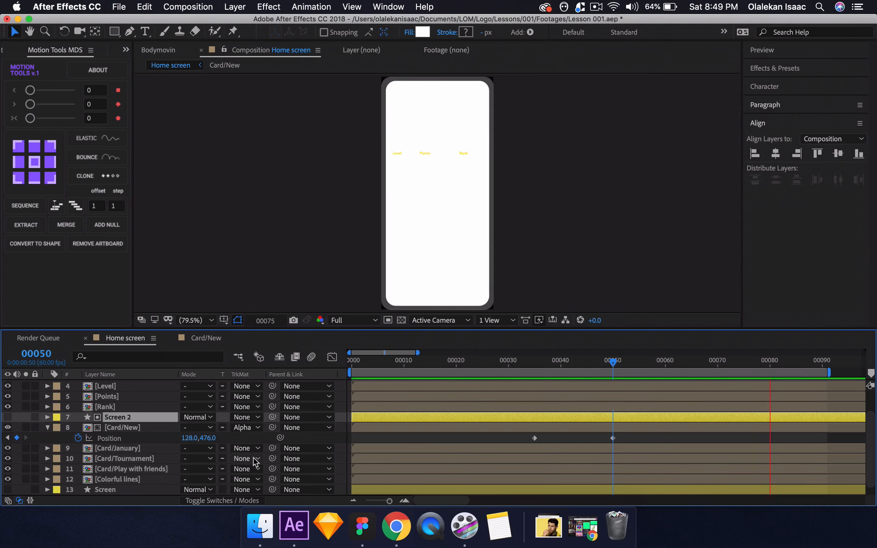
left_click(540, 362)
key("space")
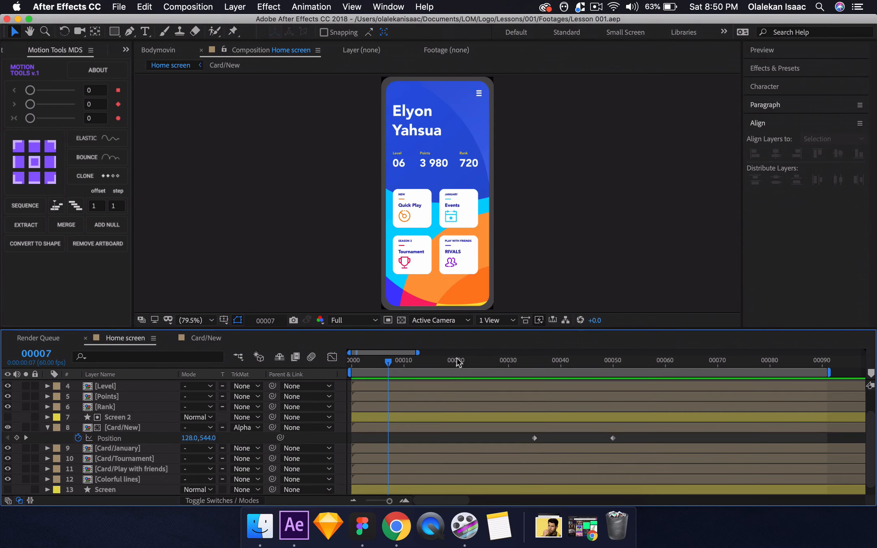
left_click(457, 359)
left_click(458, 360)
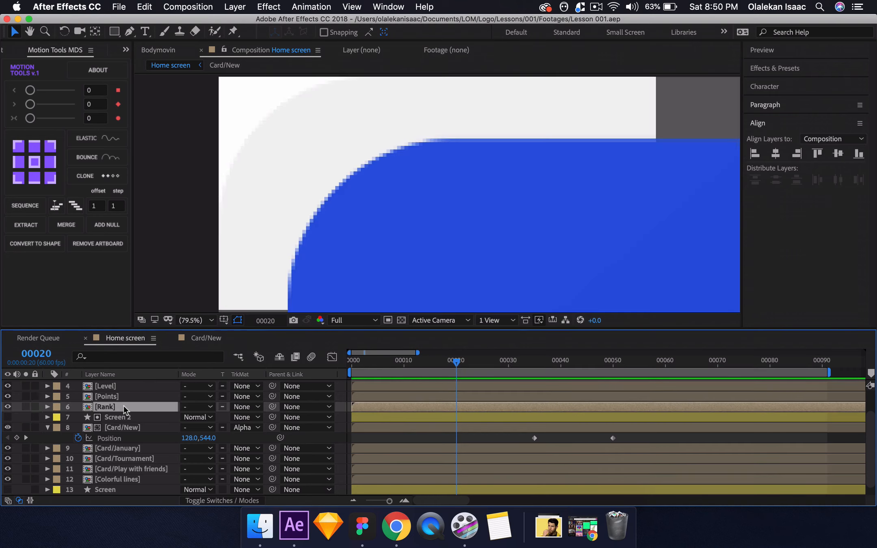
Open the Rank composition and set its background colour to black (#010101).
double_click(123, 406)
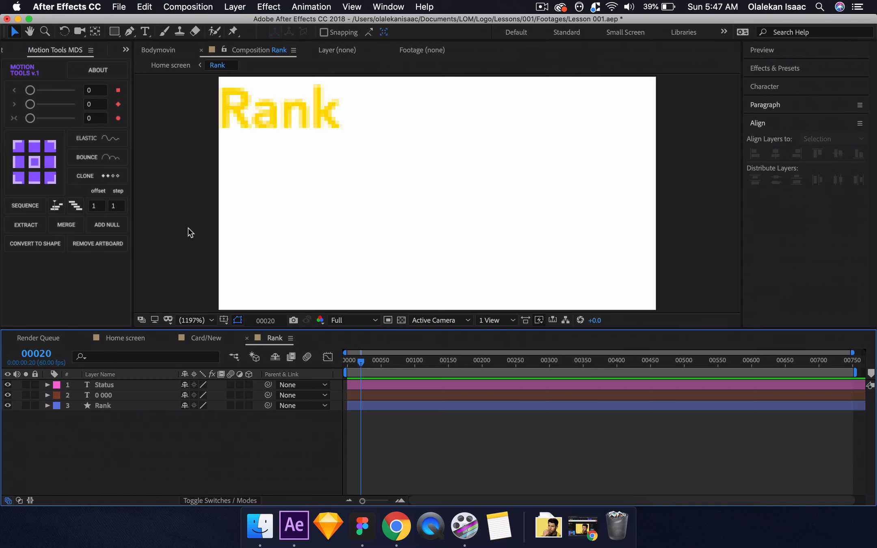
key("super+k")
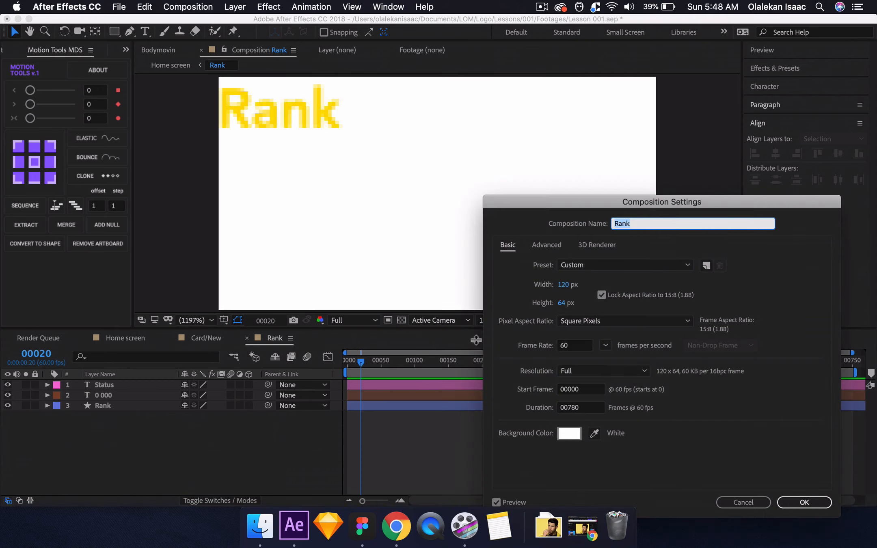
left_click(568, 434)
left_click(660, 323)
left_click(860, 186)
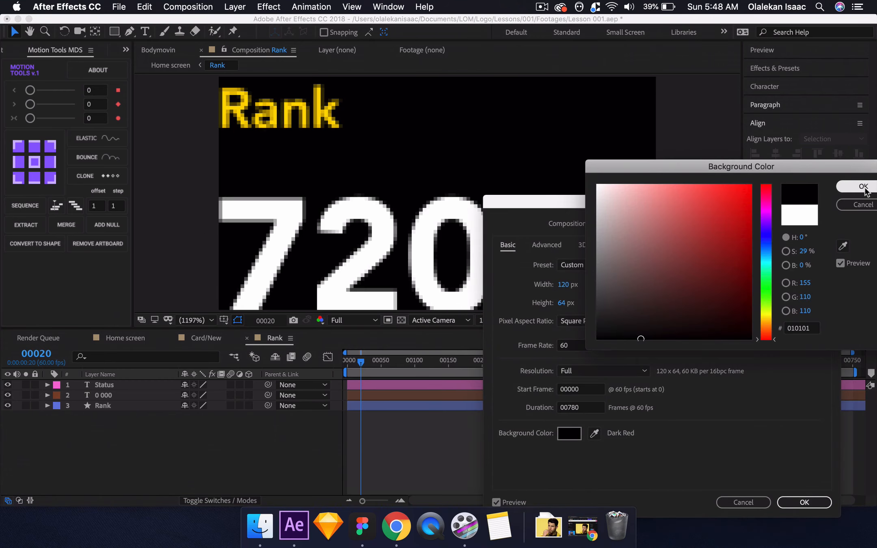
left_click(802, 504)
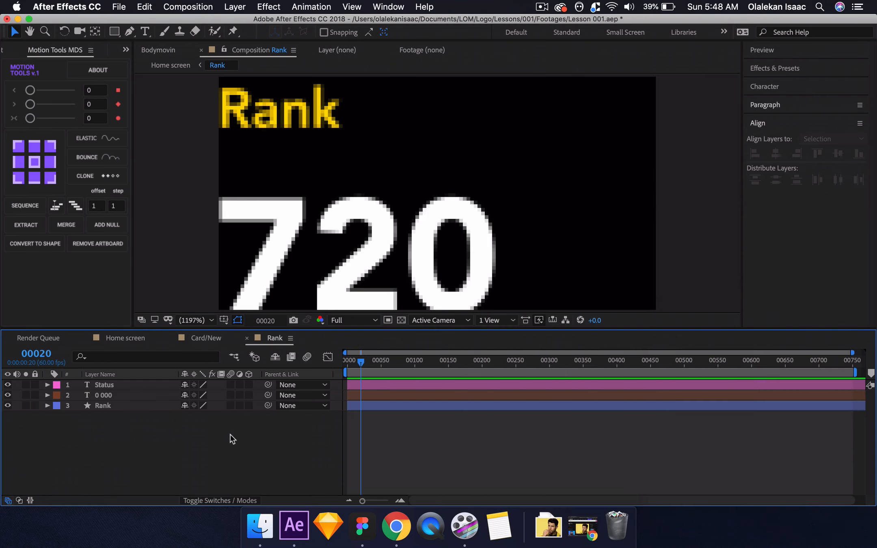
Add 100% Opacity keyframes to the Status and 0 000 text layers in Rank and place them at about frame 40.
left_click(122, 385)
left_click(118, 395, "shift")
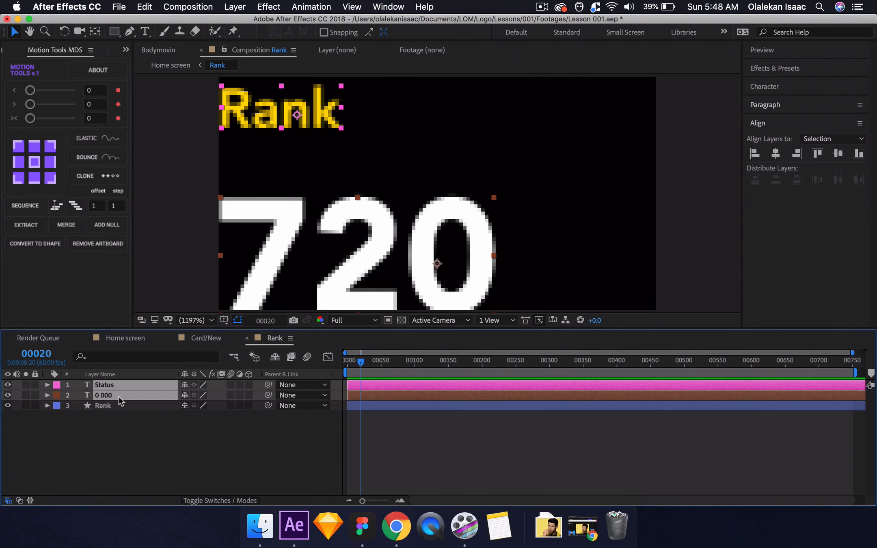
key("t")
left_click(79, 394)
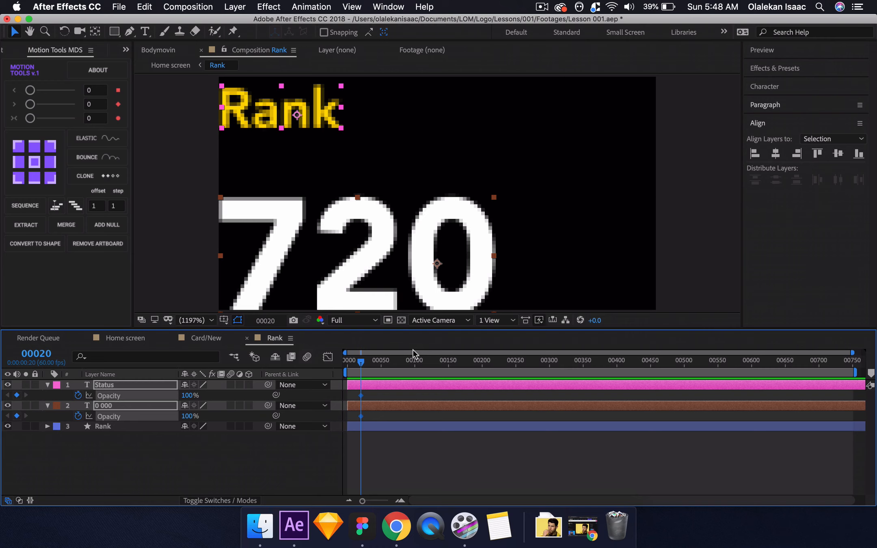
left_click(35, 354)
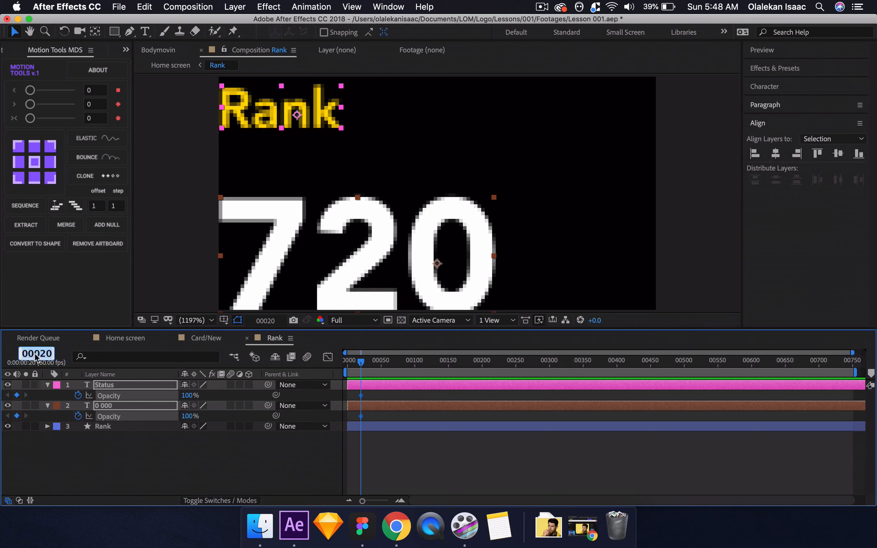
type("40")
key("Return")
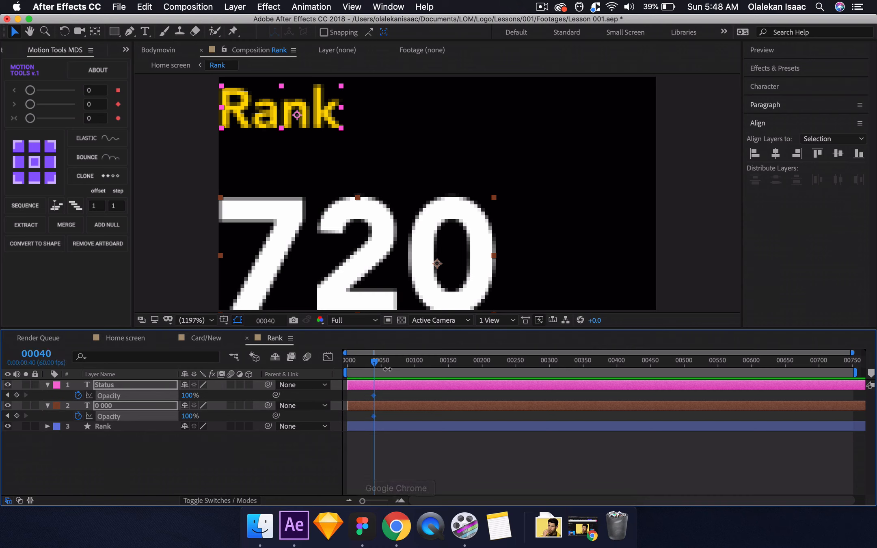
At frame 55, set the Opacity of the Status and 0 000 layers to 0% and return to the first keyframes.
left_click(54, 359)
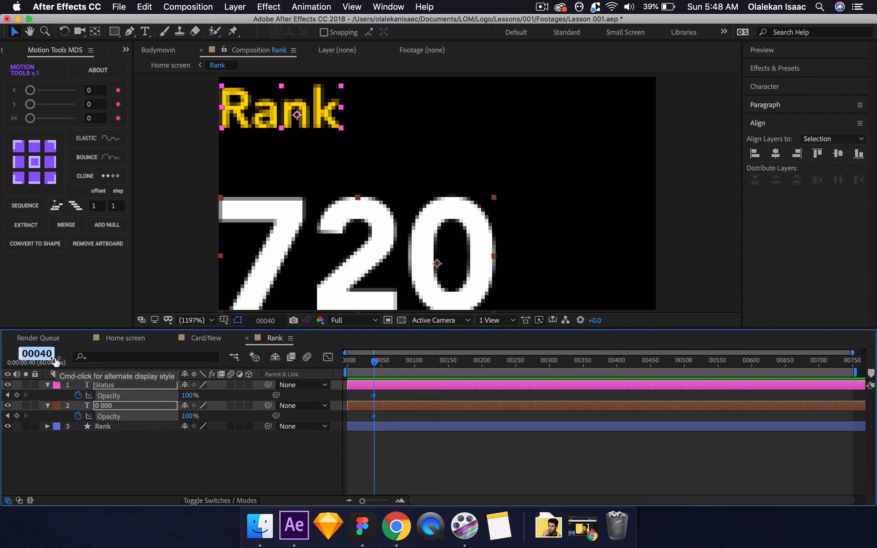
type("55")
key("Return")
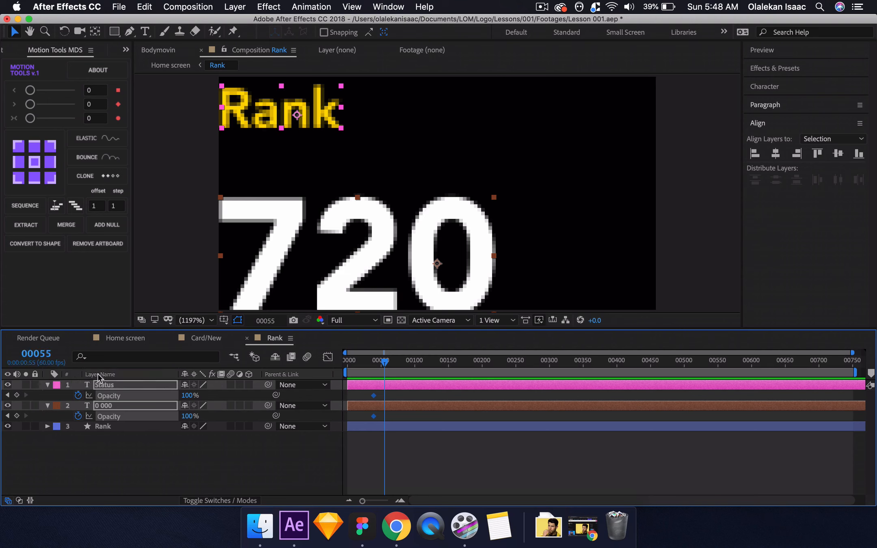
left_click(186, 395)
type("0")
key("Return")
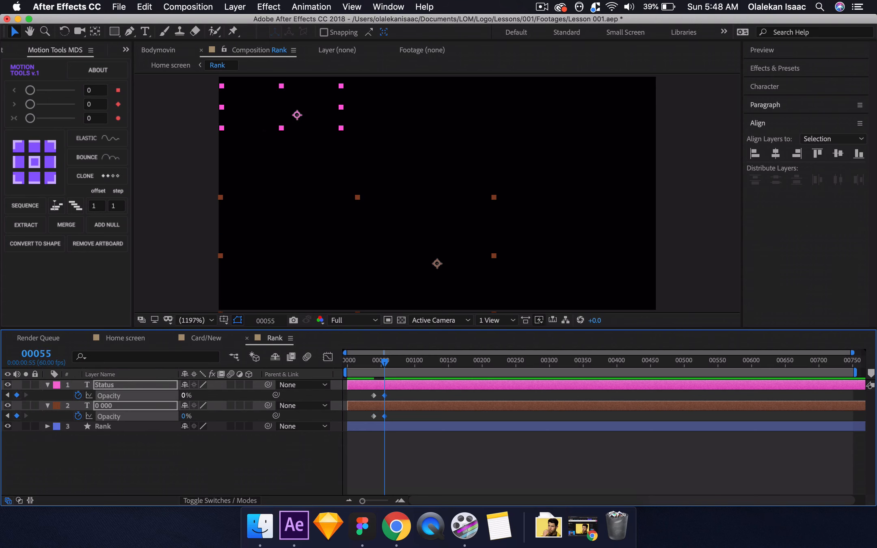
key("j")
left_click(364, 391)
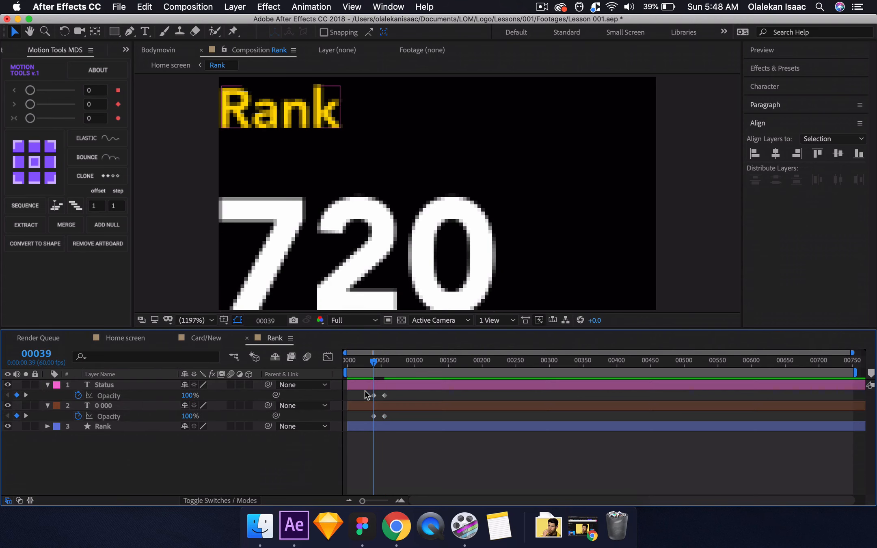
Open the Points composition alongside Rank, and select both Rank layers' first Opacity keyframes with the playhead at frame 40.
left_click(125, 338)
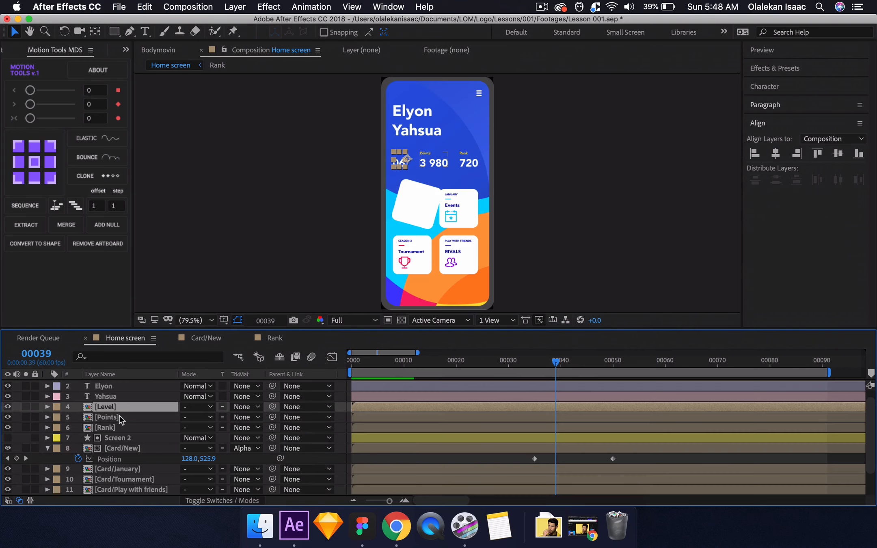
double_click(118, 417)
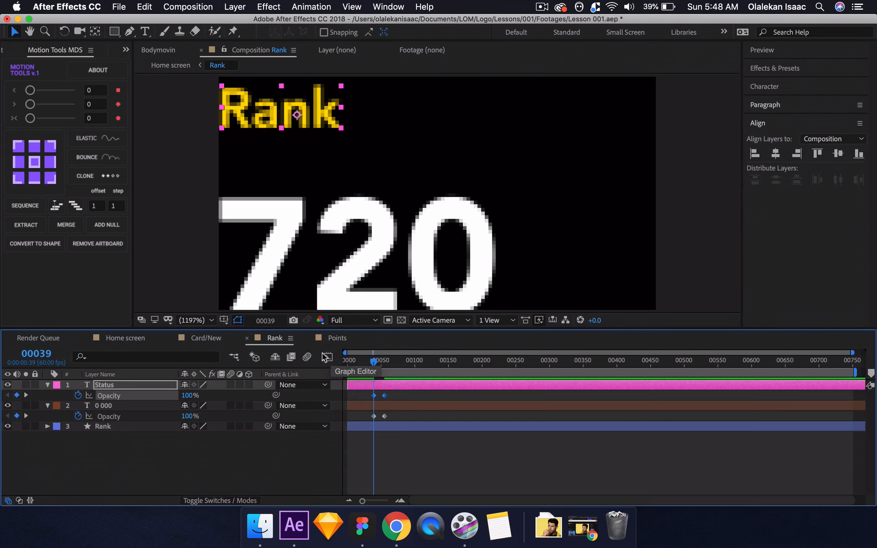
left_click(400, 501)
left_click(45, 356)
type("40")
key("Return")
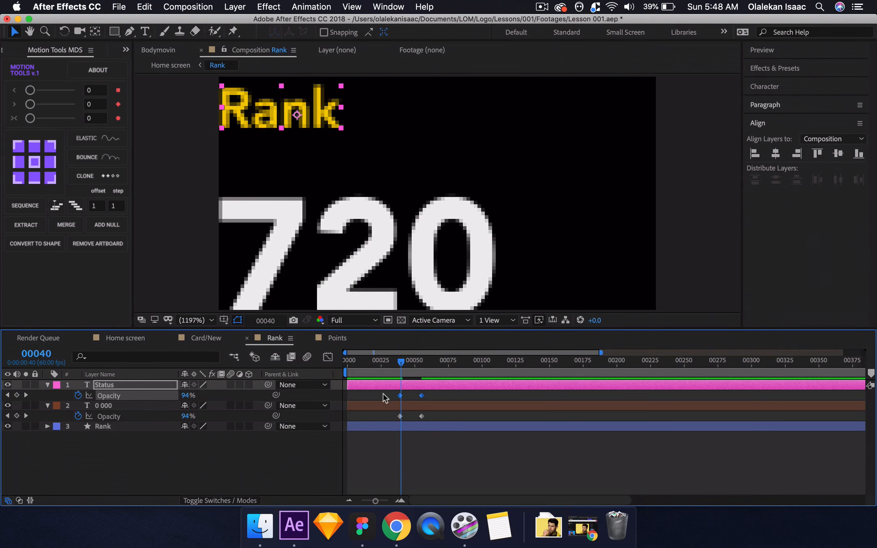
left_click_drag(385, 392, 402, 417)
left_click(337, 337)
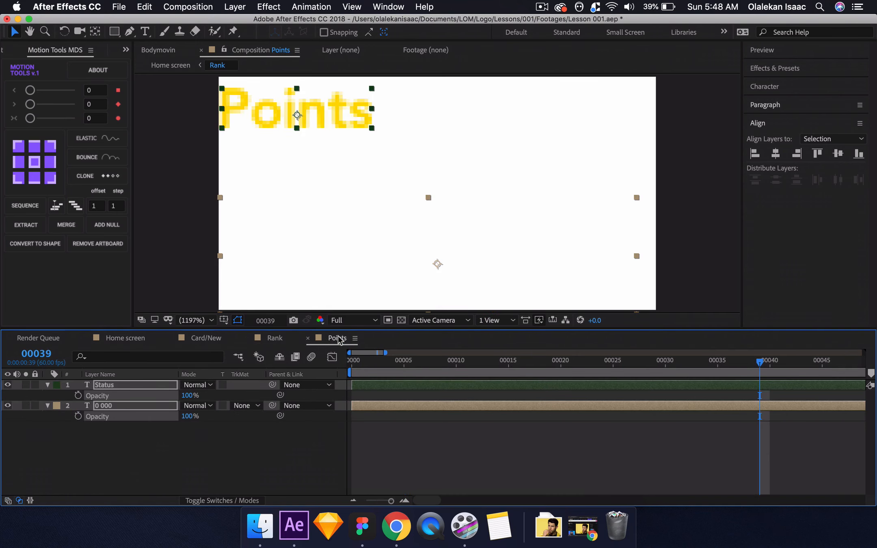
In the Points composition, paste the Opacity fade keyframes from Rank onto the Status and 0 000 layers, starting at frame 45.
left_click(36, 354)
type("45")
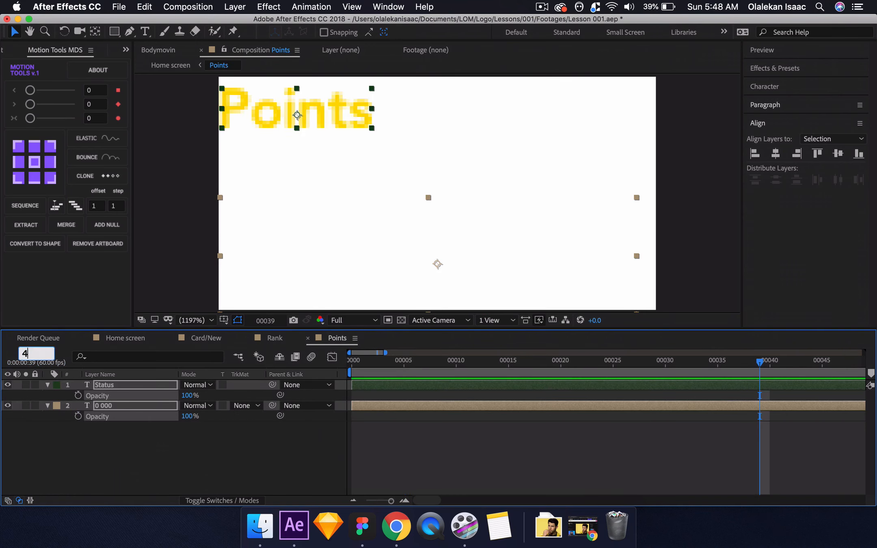
key("Return")
left_click(172, 436)
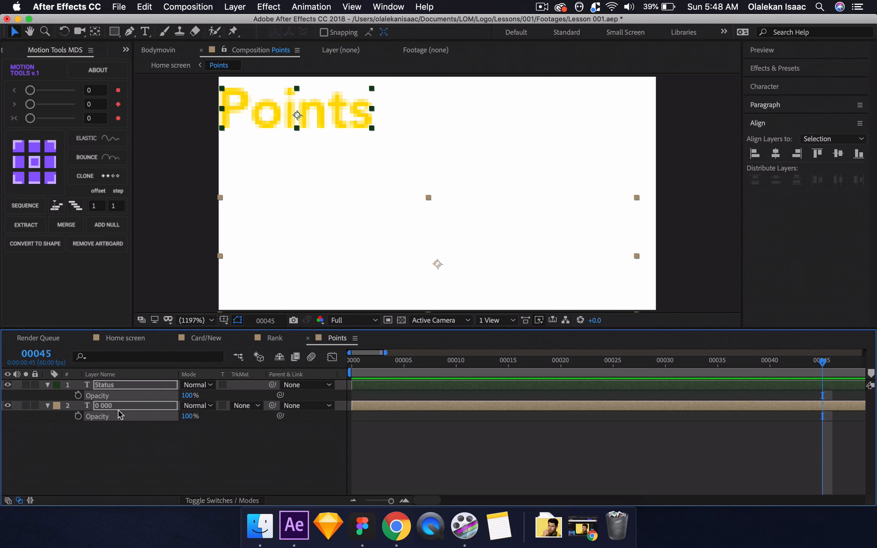
left_click(139, 398)
key("alt+shift+t")
left_click(135, 424)
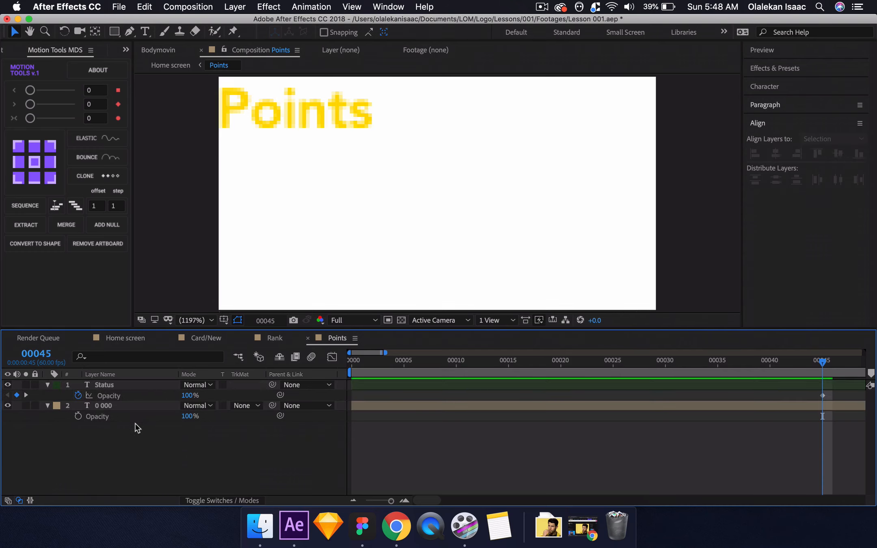
left_click(122, 415)
key("ctrl+v")
scroll(411, 454, "right", 10)
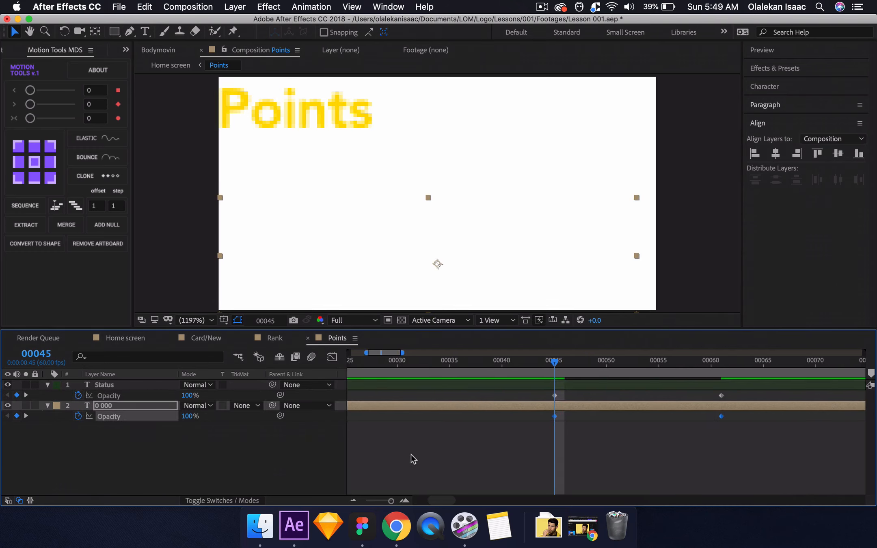
Open the Level composition, paste the Opacity fade keyframes onto its Status and 0 000 layers at frame 50, and preview the Home screen.
left_click(200, 339)
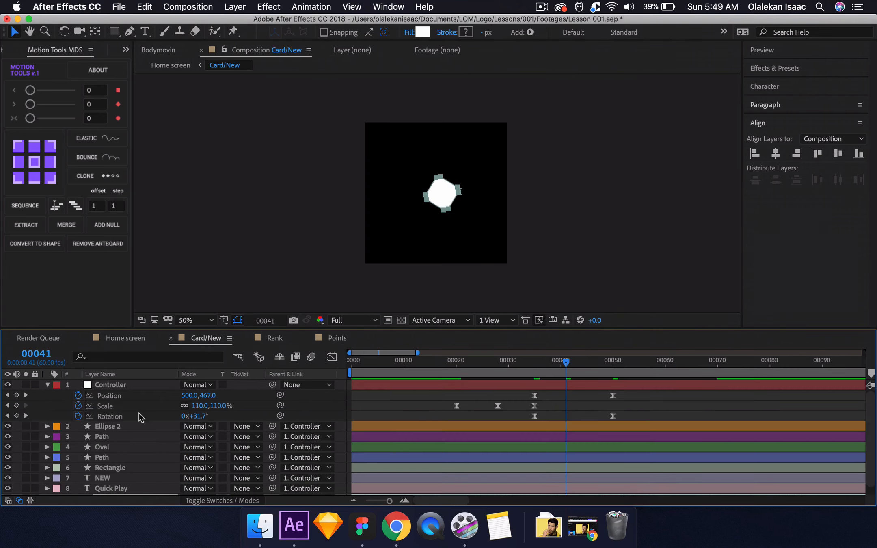
left_click(125, 338)
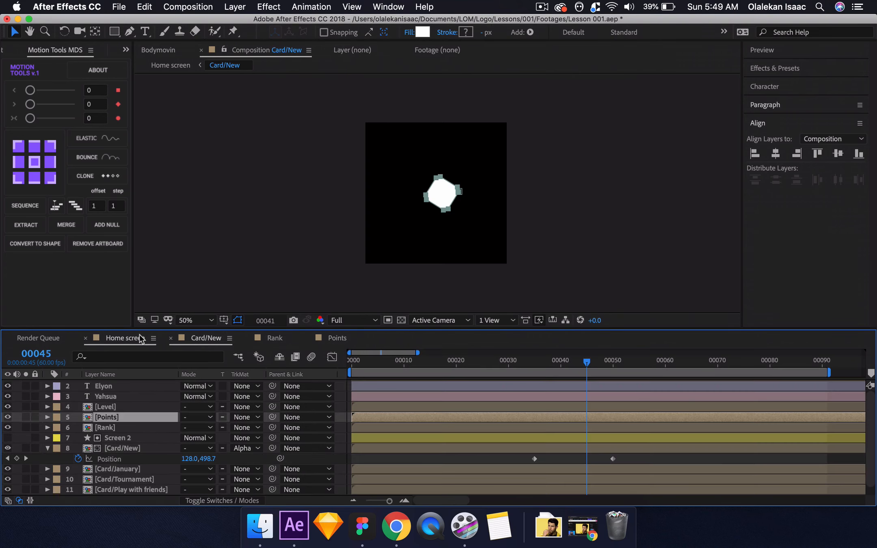
double_click(120, 406)
left_click(36, 354)
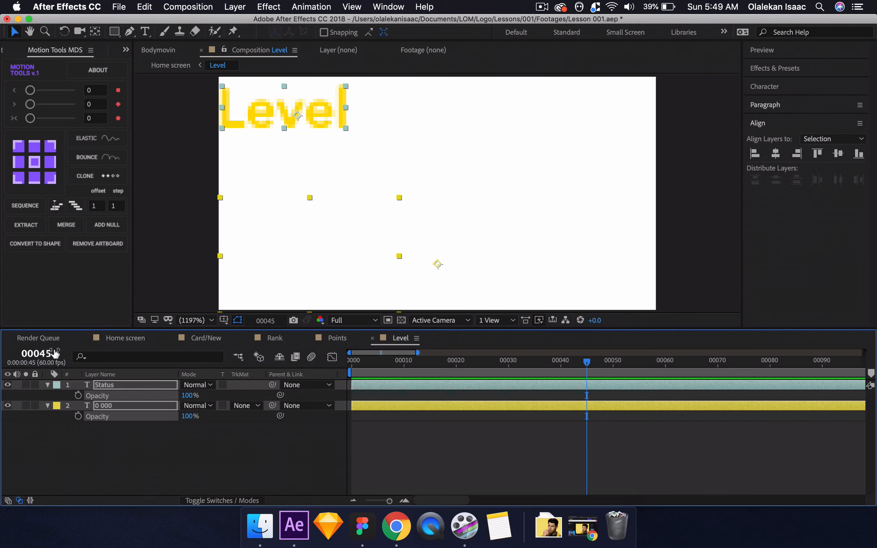
type("50")
key("Return")
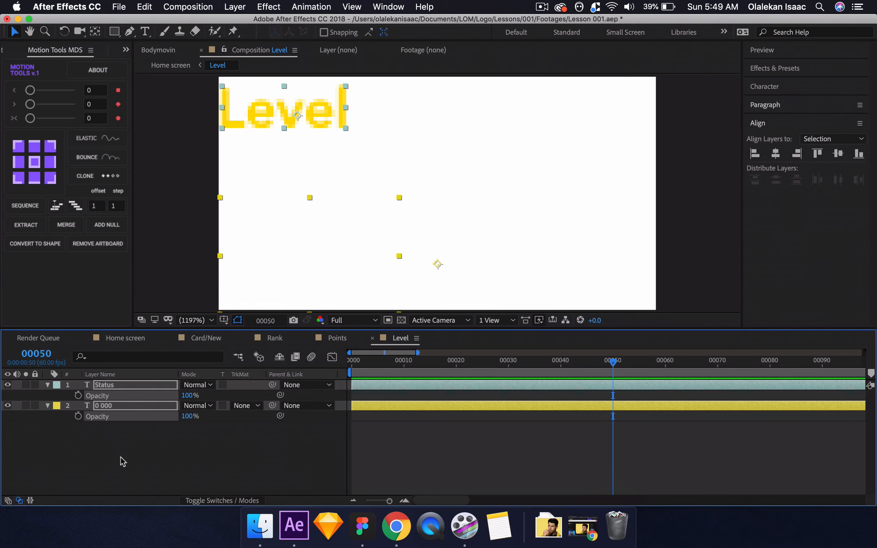
key("super+v")
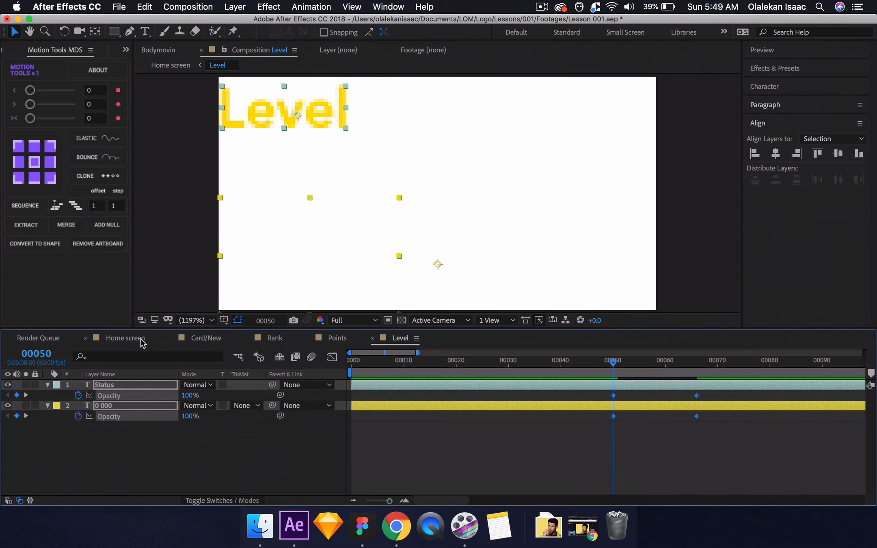
left_click(125, 338)
key("space")
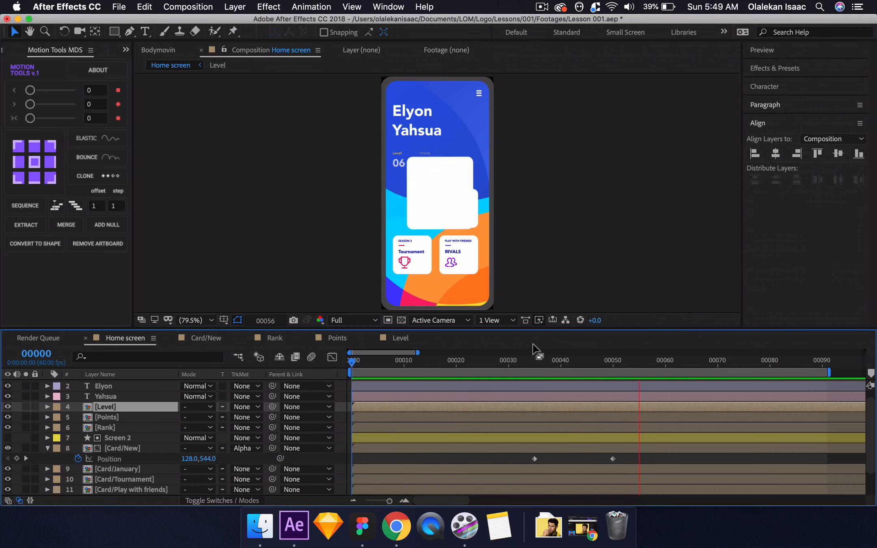
In the Home screen composition, add Position keyframes to both name text layers at frame 40.
left_click(560, 360)
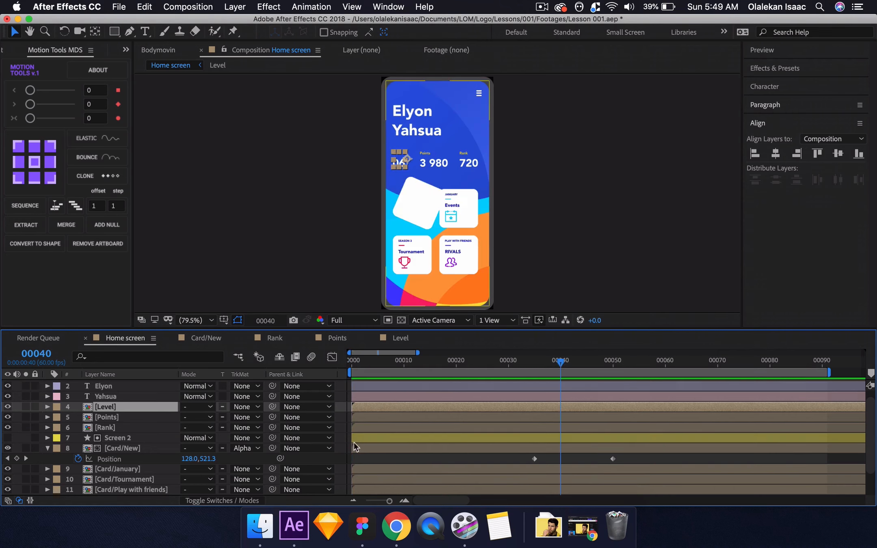
left_click(319, 460)
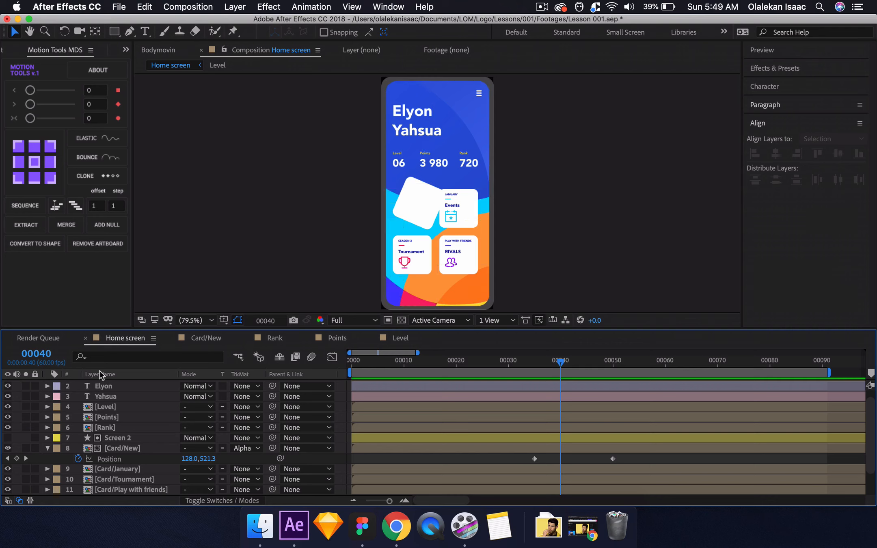
left_click(108, 386)
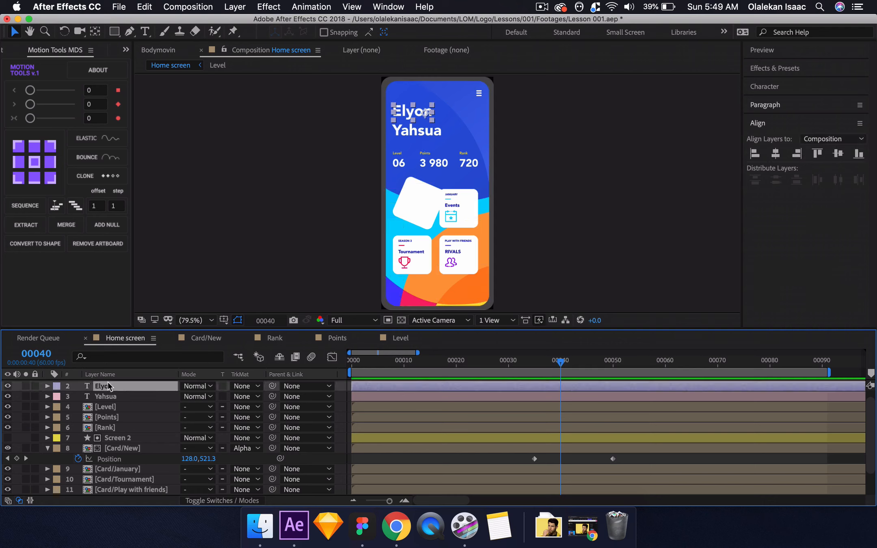
key("alt+shift+p")
left_click(109, 396)
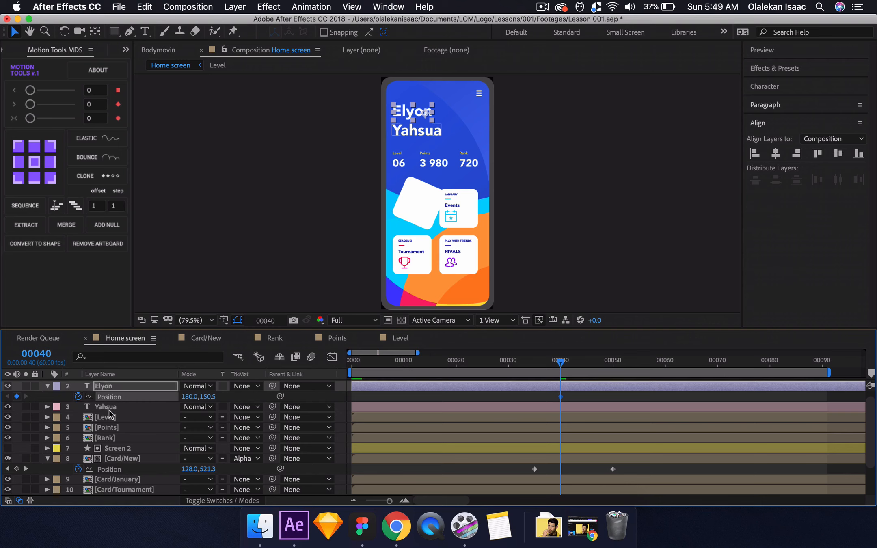
left_click(109, 409)
key("alt+shift+p")
left_click(81, 418)
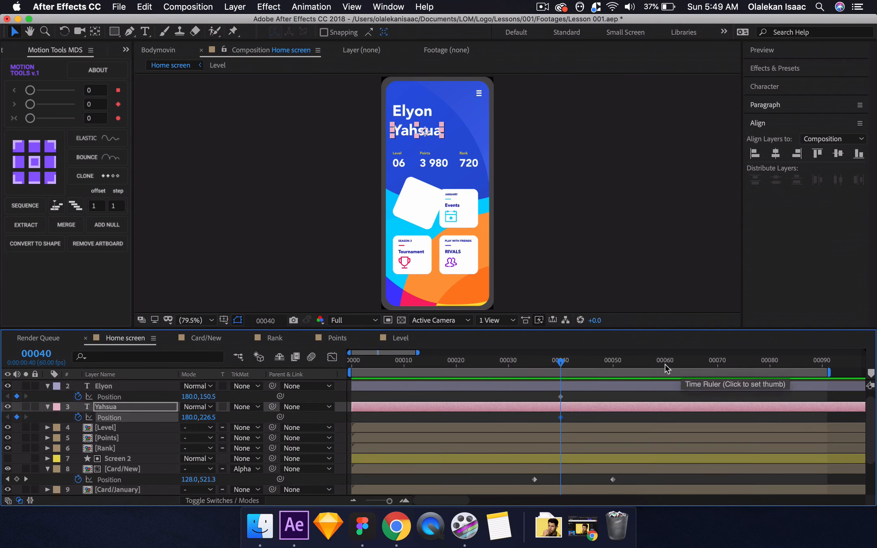
At frame 60, move both name text layers up together to Y positions 30.5 and 106.5.
left_click(623, 364)
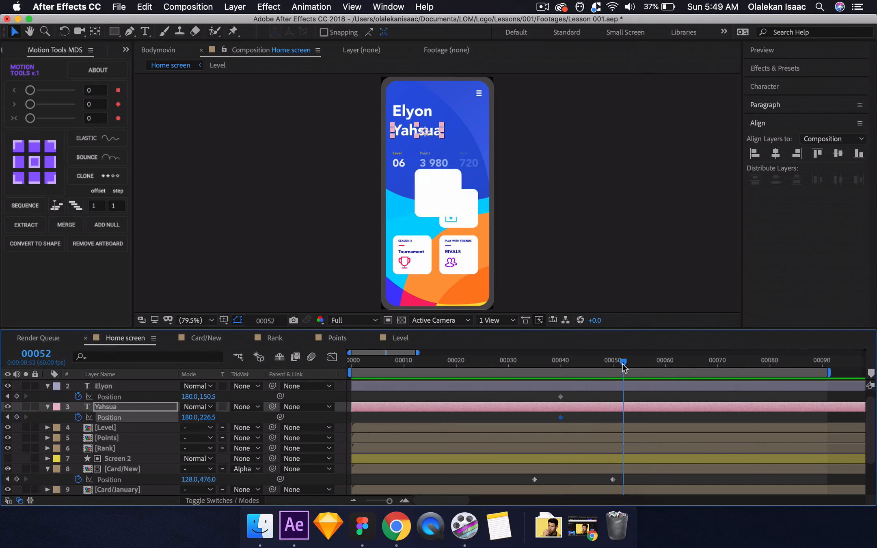
left_click(37, 353)
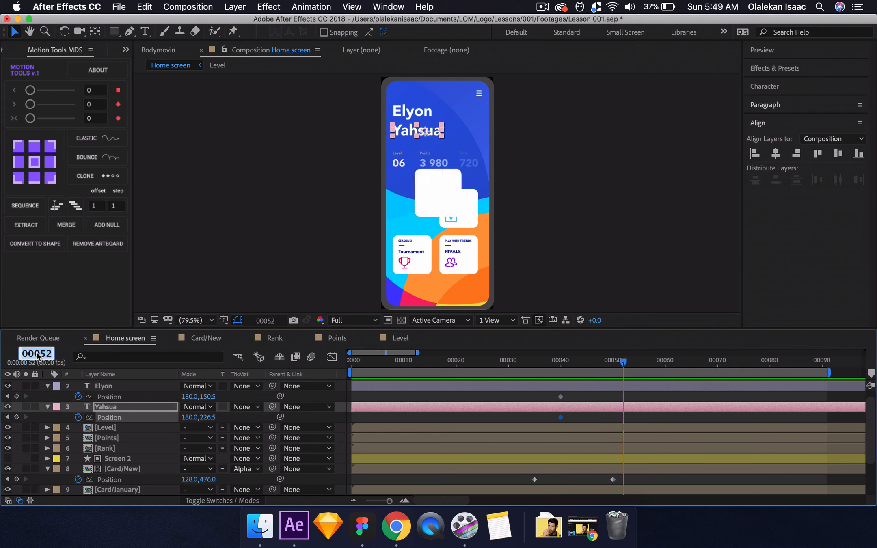
type("60")
key("Return")
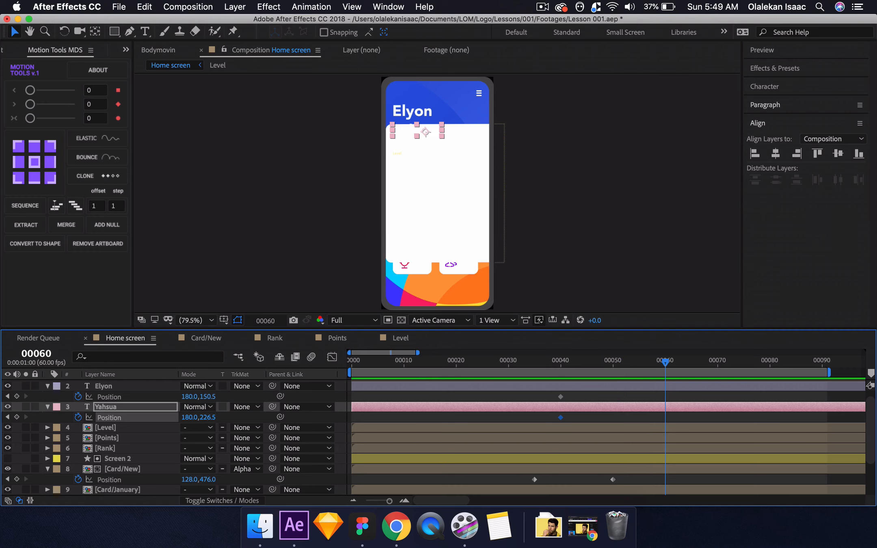
left_click(137, 388)
left_click(221, 396)
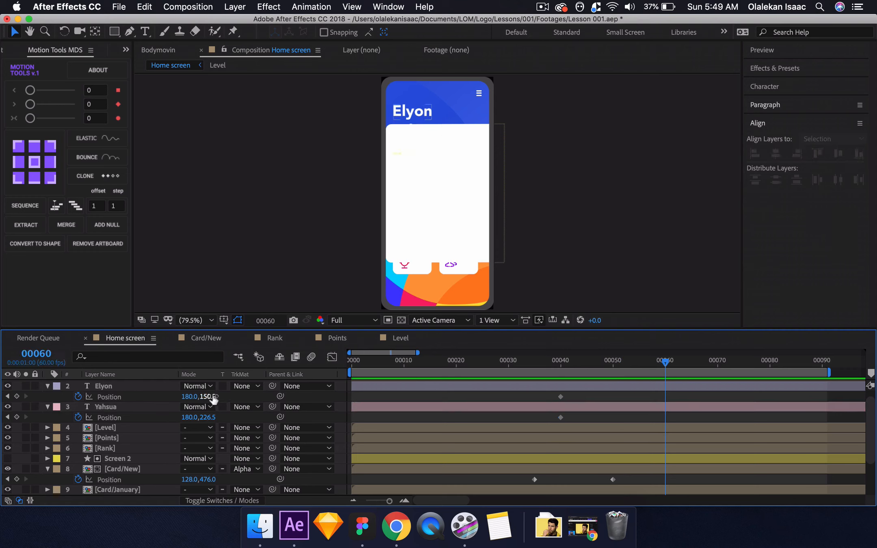
left_click(162, 386)
left_click(148, 406, "shift")
left_click_drag(212, 397, 228, 399)
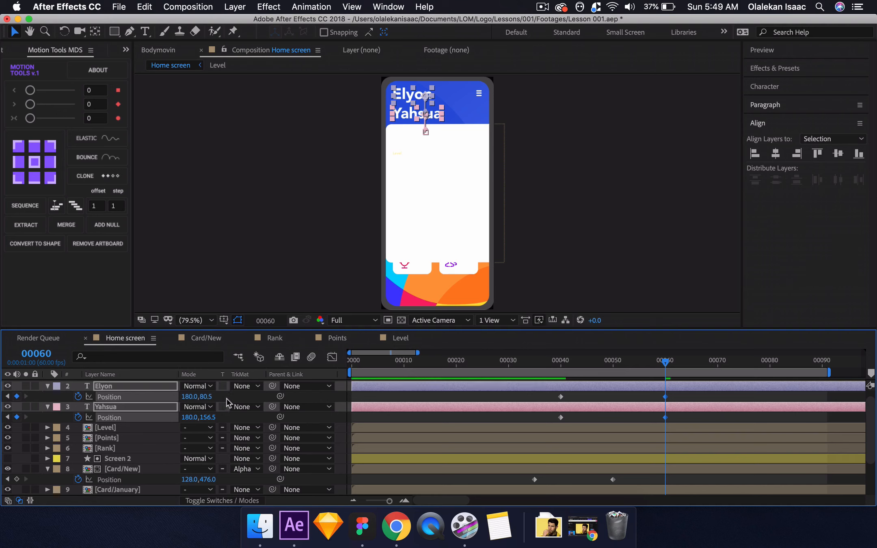
left_click_drag(209, 397, 187, 391)
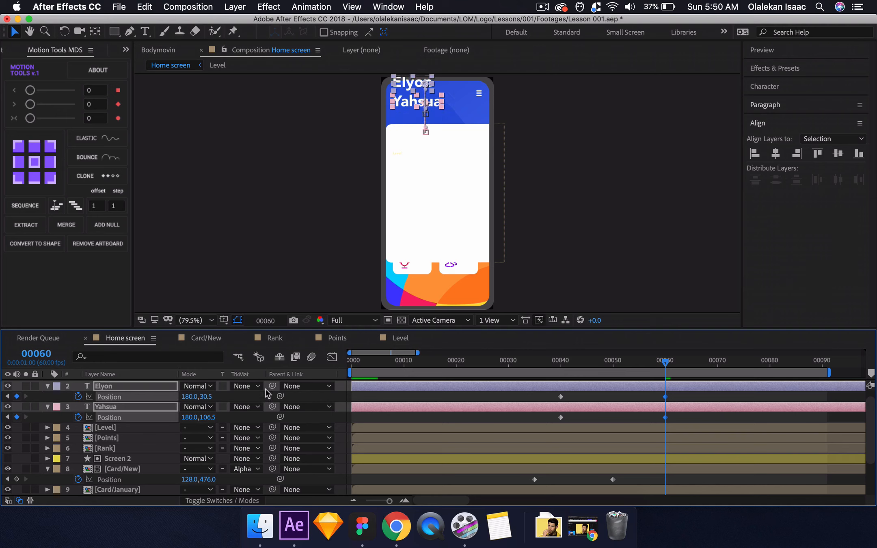
Apply Easy Ease to the Position keyframes of both name layers and Card/New, and preview the animation.
left_click_drag(541, 396, 690, 494)
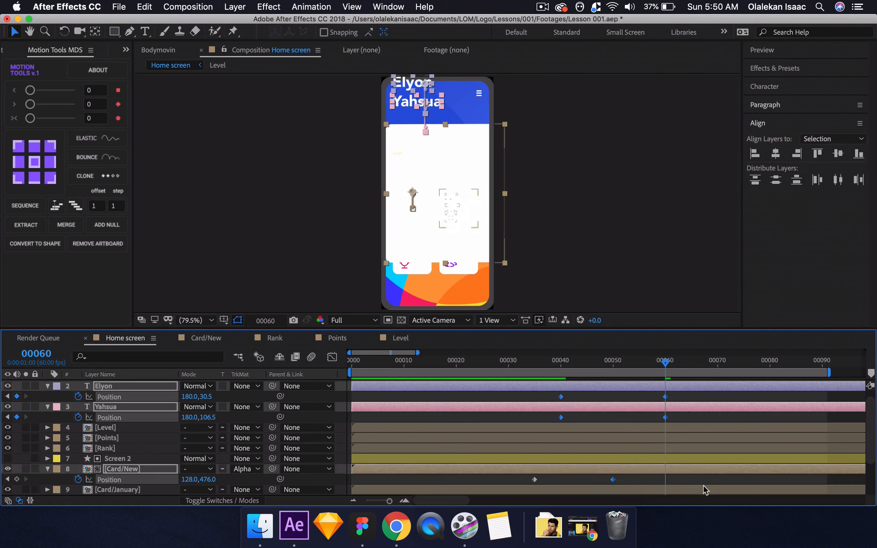
left_click(703, 487)
left_click_drag(488, 392, 711, 488)
key("F9")
key("space")
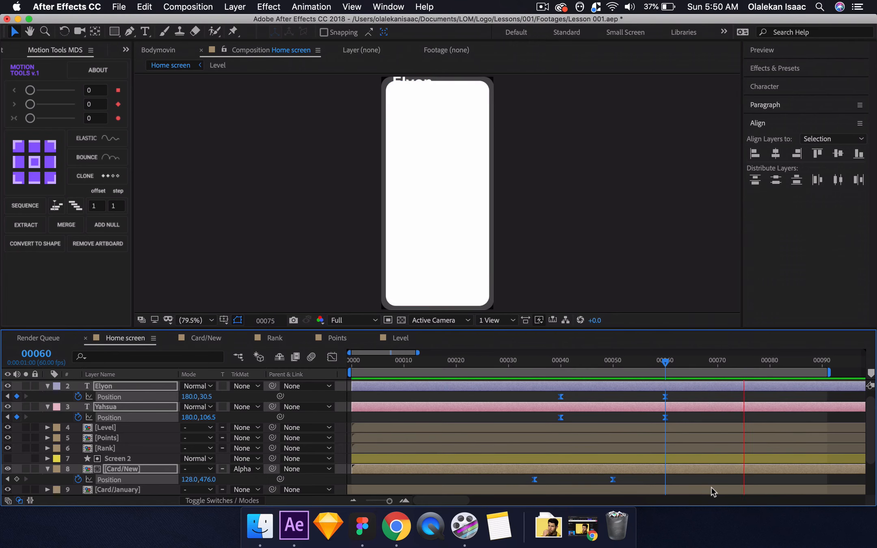
key("space")
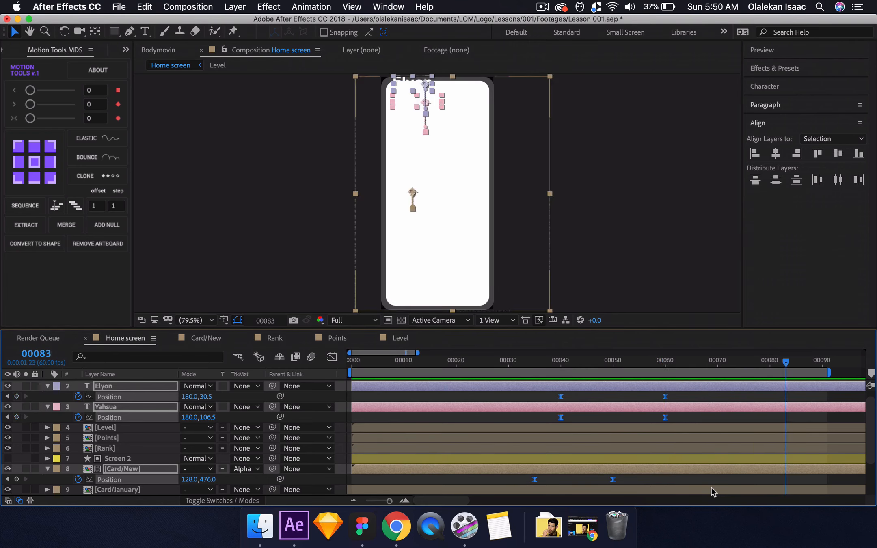
Parent the Level, Points and Rank layers to the upper name text layer and preview the result.
left_click(561, 361)
key("F2")
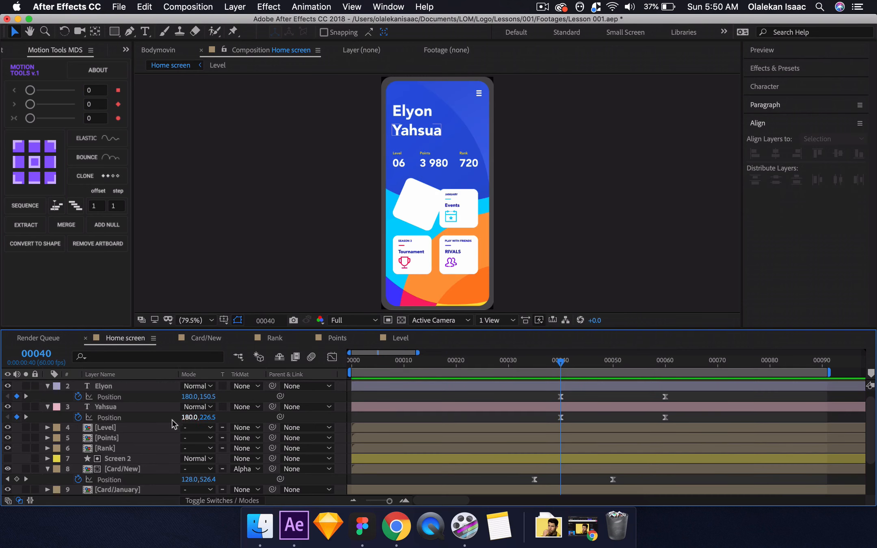
left_click(132, 428)
left_click(126, 458, "shift")
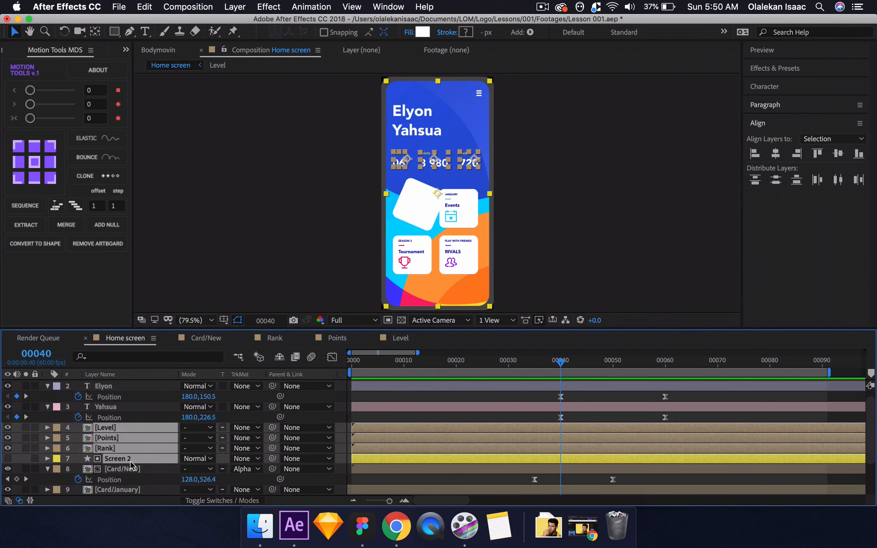
left_click(131, 469)
left_click(128, 450)
left_click(135, 427, "shift")
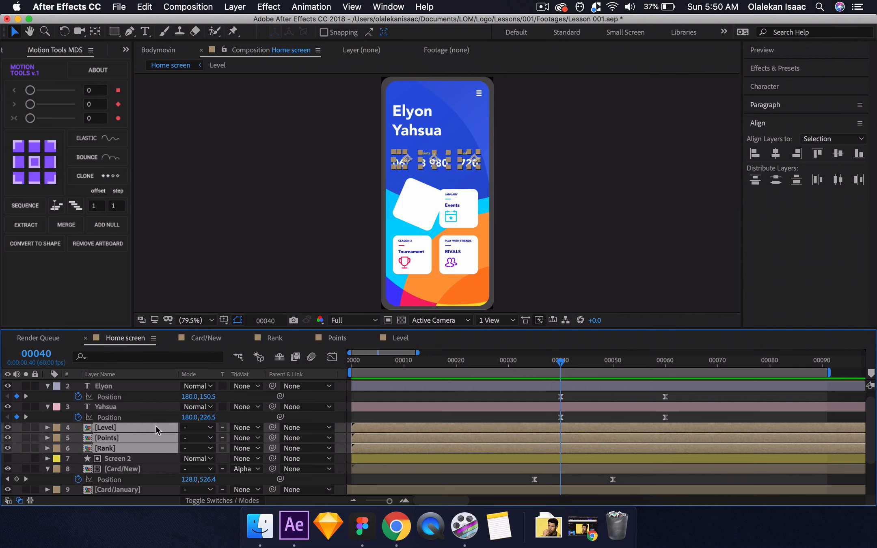
left_click_drag(273, 427, 121, 391)
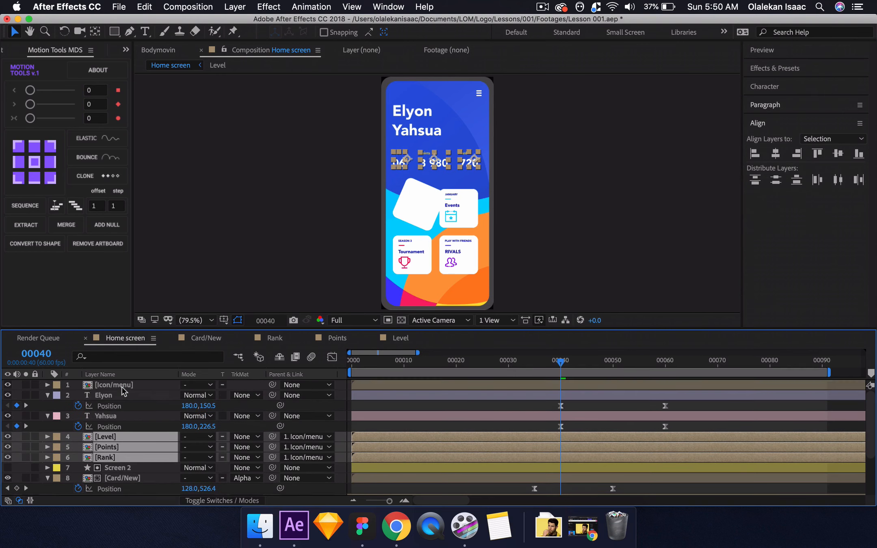
left_click_drag(272, 436, 121, 406)
key("space")
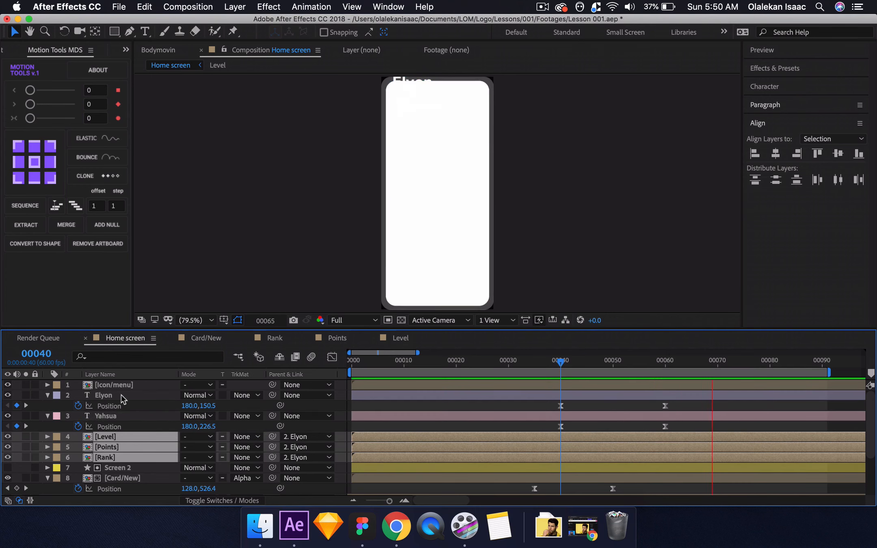
key("space")
Add a 100% Opacity keyframe to the upper name text layer at frame 47.
left_click_drag(566, 363, 601, 372)
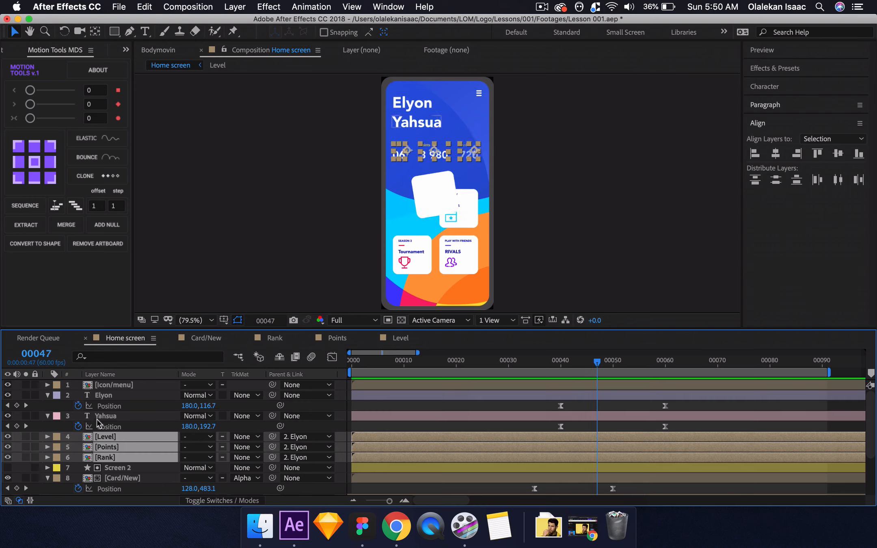
left_click(117, 395)
key("shift+t")
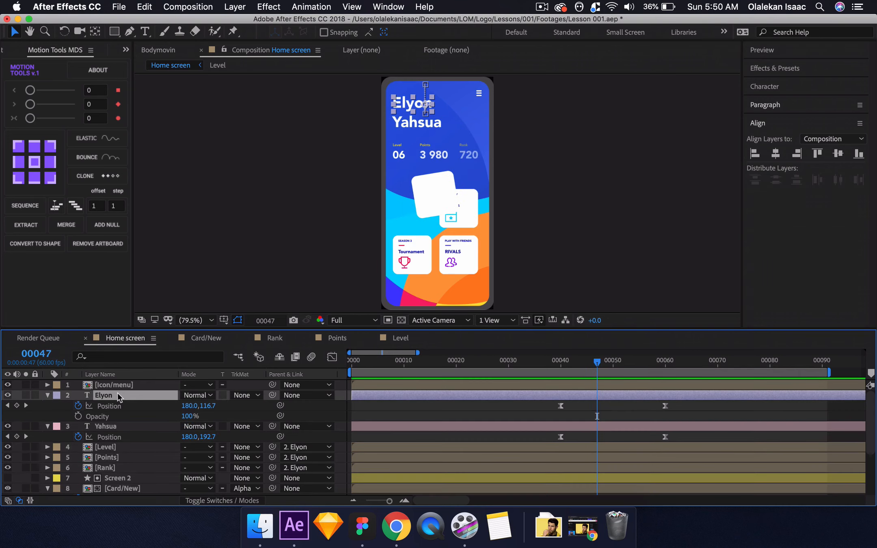
left_click(78, 416)
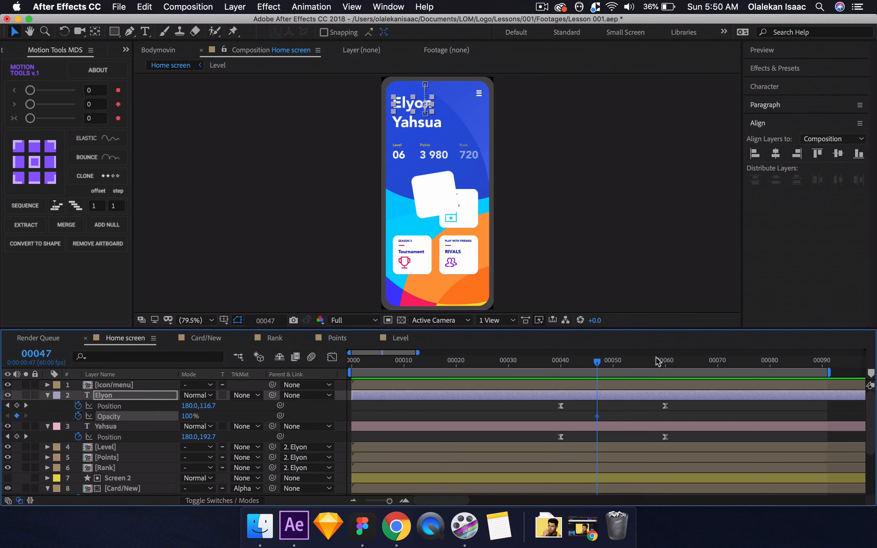
At frame 55, set the upper name layer's Opacity to 0% and shift that keyframe to about frame 57.
left_click(639, 362)
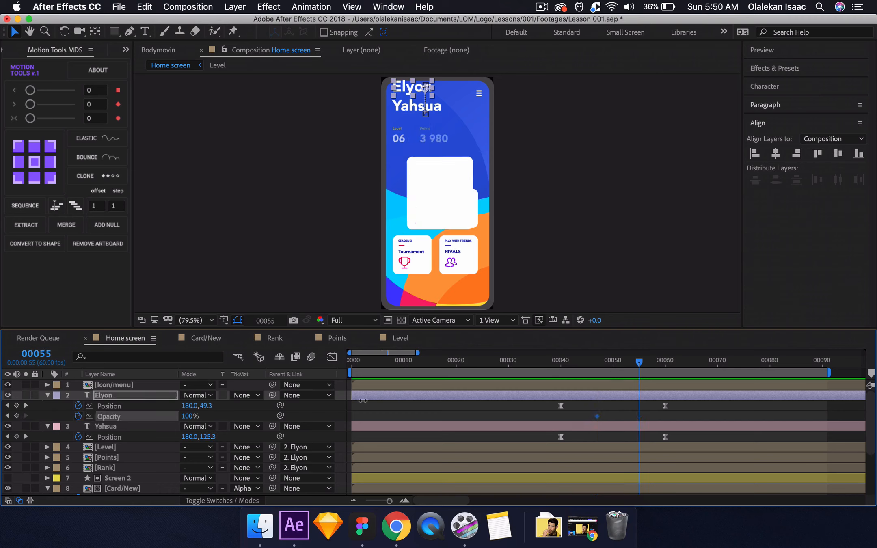
left_click(186, 416)
type("0")
key("Return")
left_click_drag(639, 416, 649, 416)
Copy the upper name layer's two Opacity keyframes onto the lower name layer's Opacity at frame 47 and preview the fade.
left_click_drag(584, 413, 662, 417)
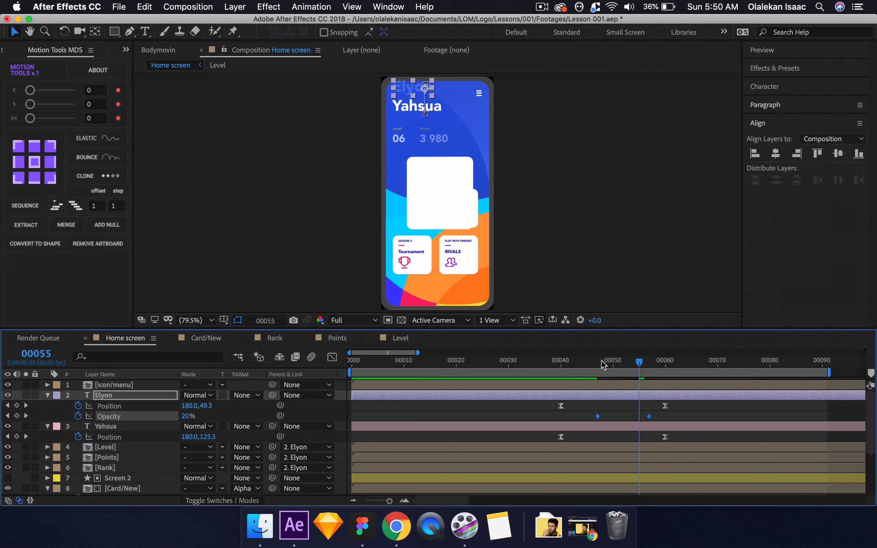
left_click(597, 362)
left_click(137, 429)
key("shift+t")
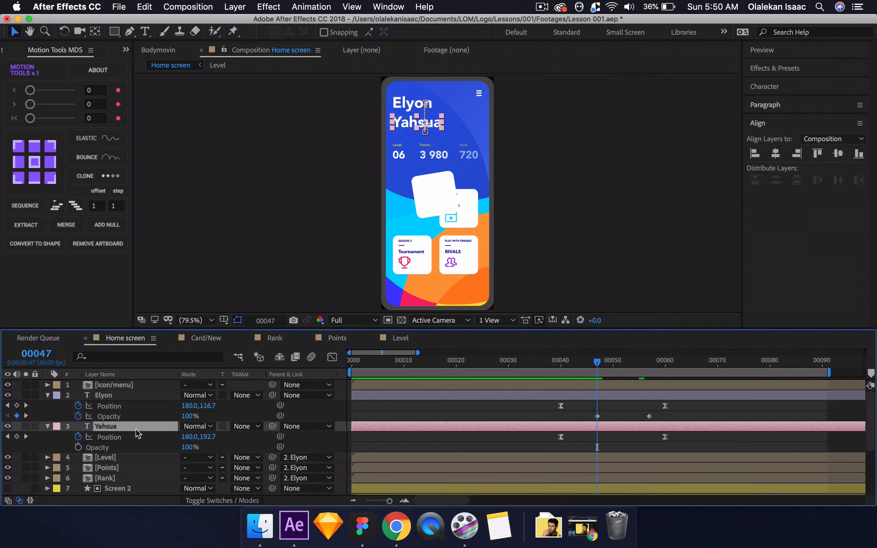
left_click(126, 447)
key("ctrl+v")
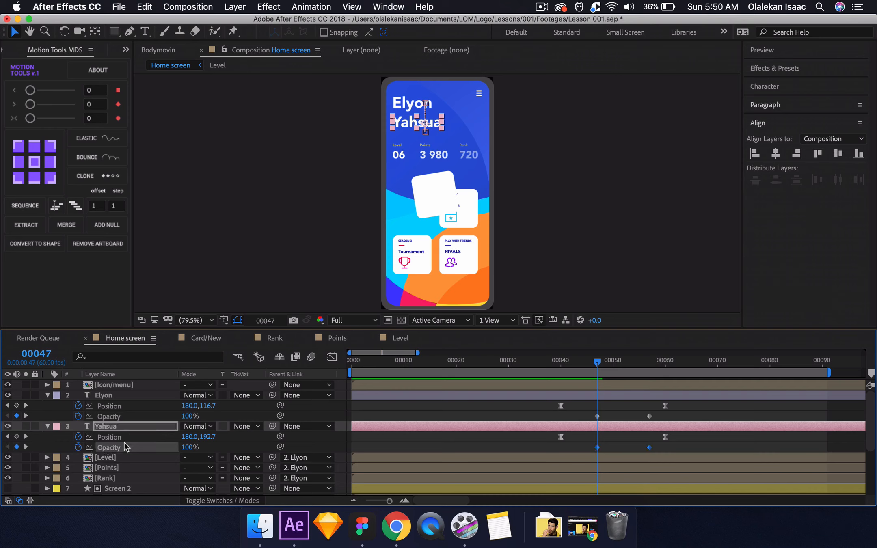
key("space")
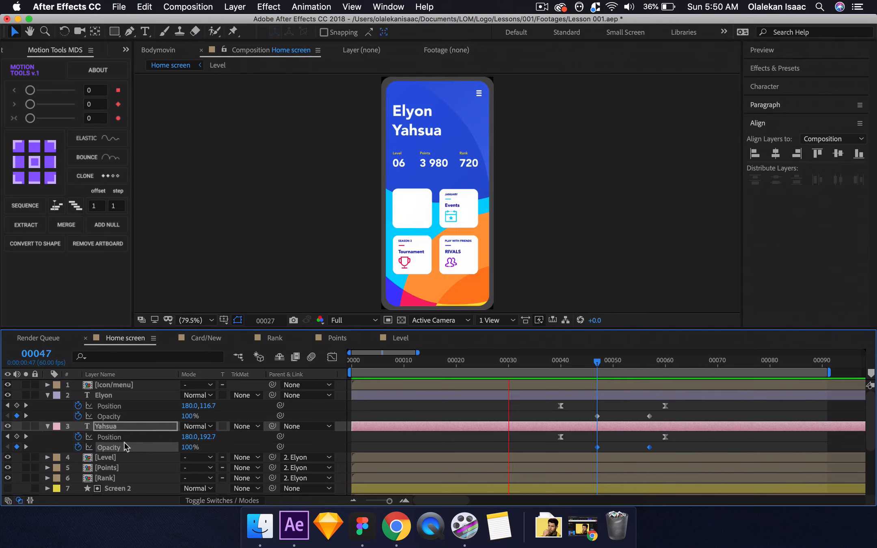
key("space")
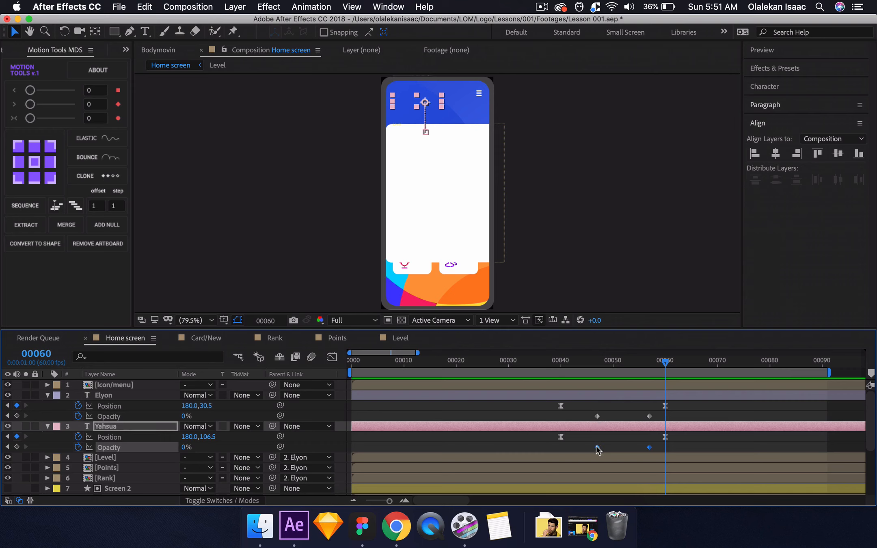
Shift the lower name layer's Opacity keyframes to frames 50 and 60, and the upper name layer's to about frames 44 and 54.
left_click_drag(597, 447, 611, 447)
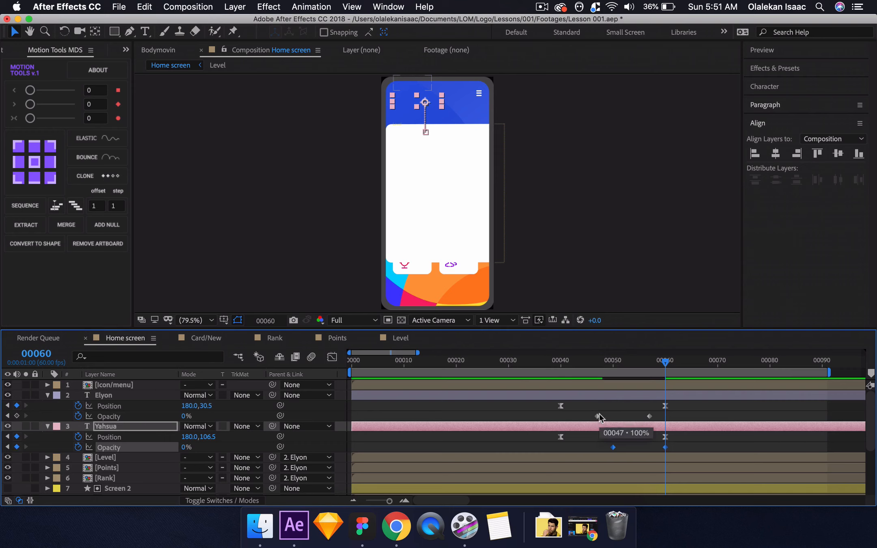
left_click_drag(586, 413, 652, 419)
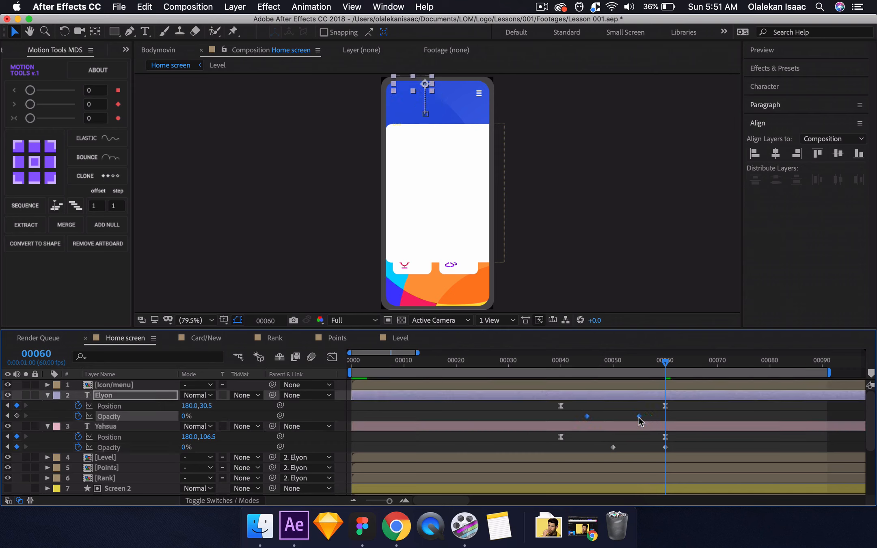
Move the lower name layer's ending Position keyframe to frame 55 and preview the animation.
left_click(556, 361)
key("space")
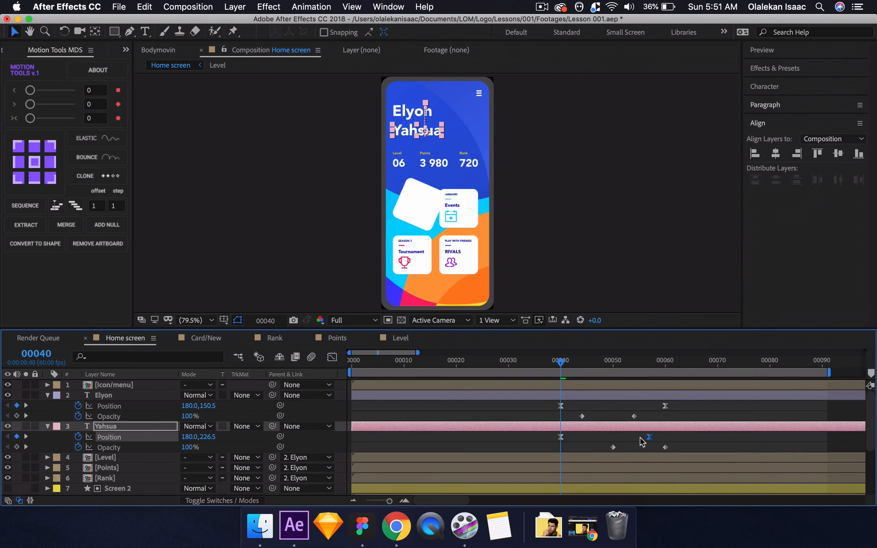
key("space")
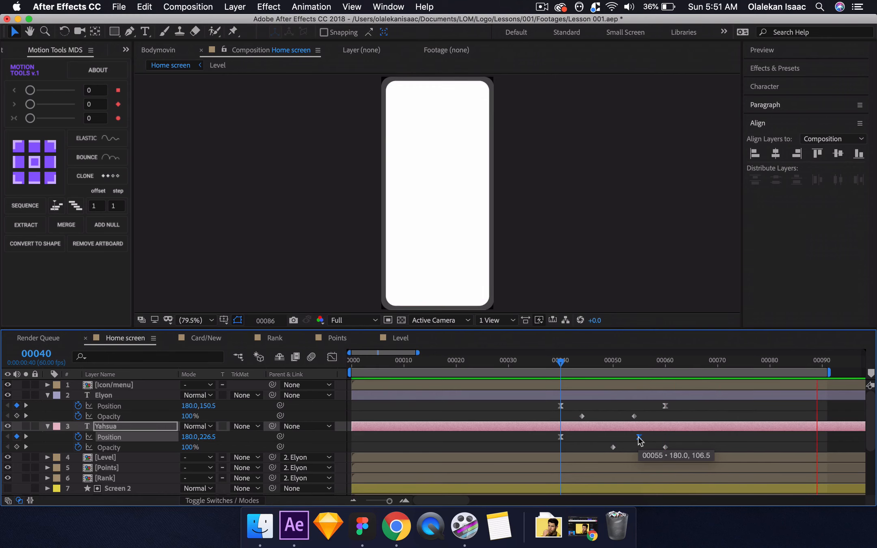
key("space")
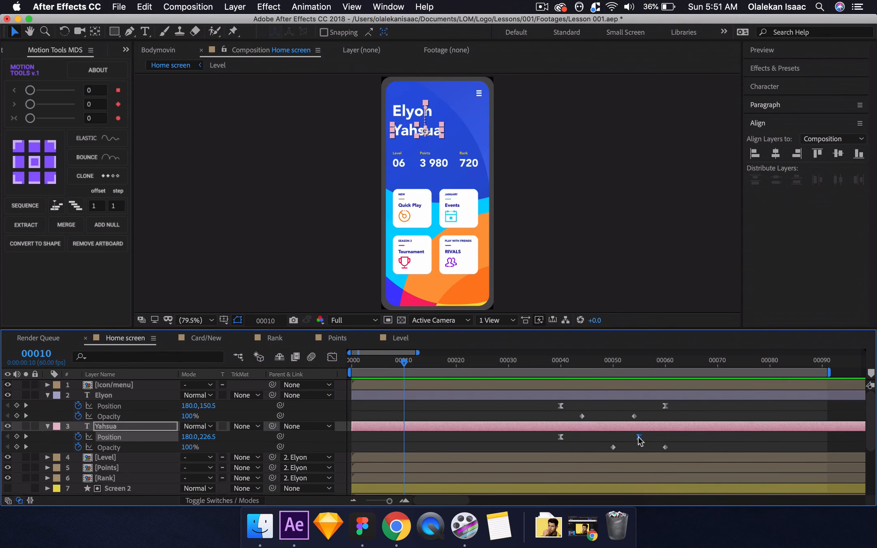
Select the ending Position keyframes of both name text layers together.
left_click_drag(602, 445, 668, 448)
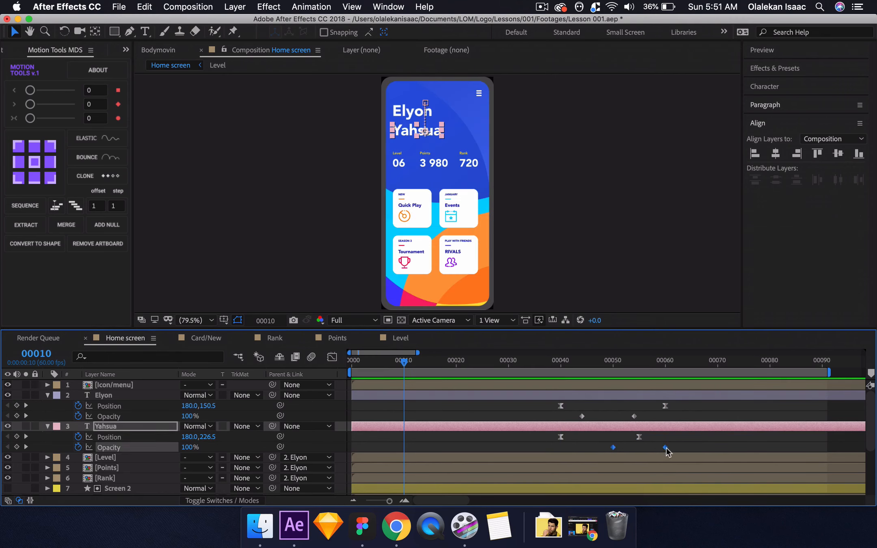
left_click_drag(683, 406, 637, 443)
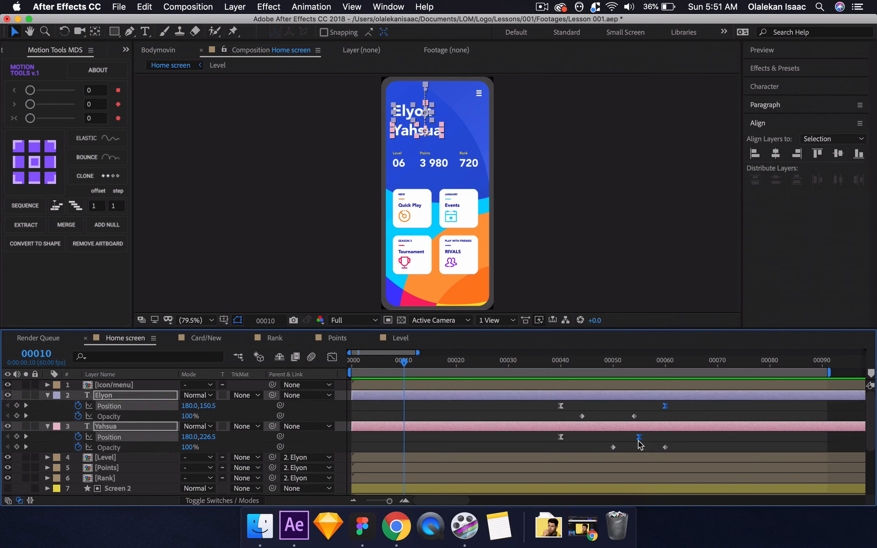